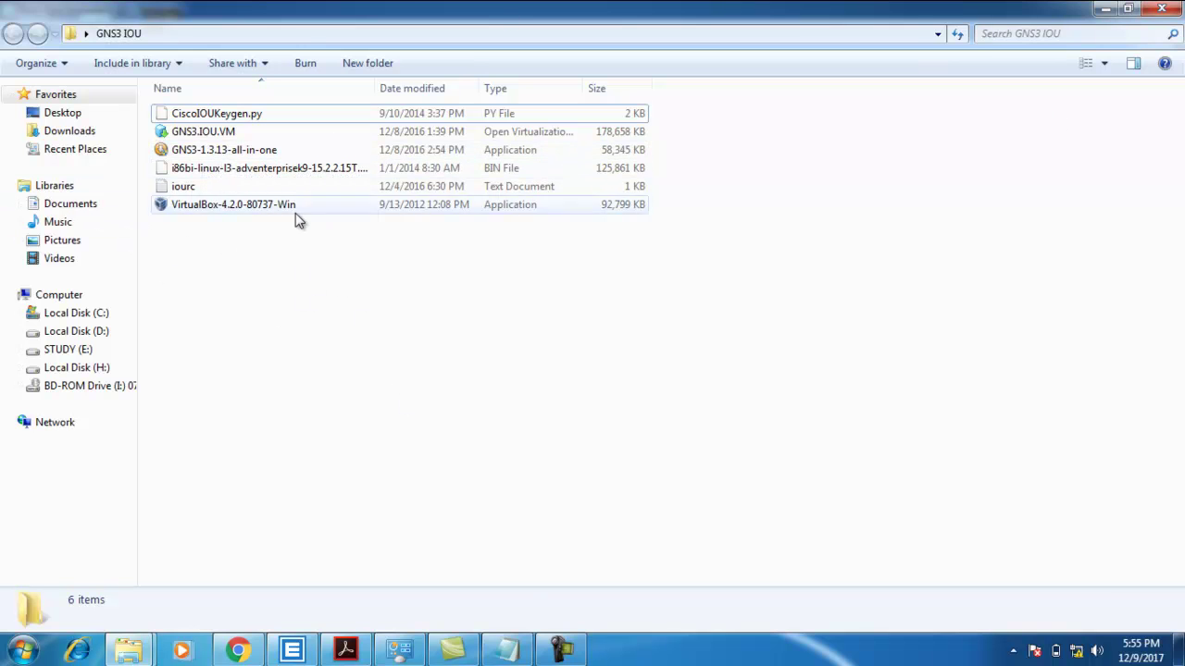
# Launch the GNS3-1.3.13-all-in-one installer, accept its license agreement and keep GNS3 as the Start Menu folder.
pyautogui.click(221, 153)
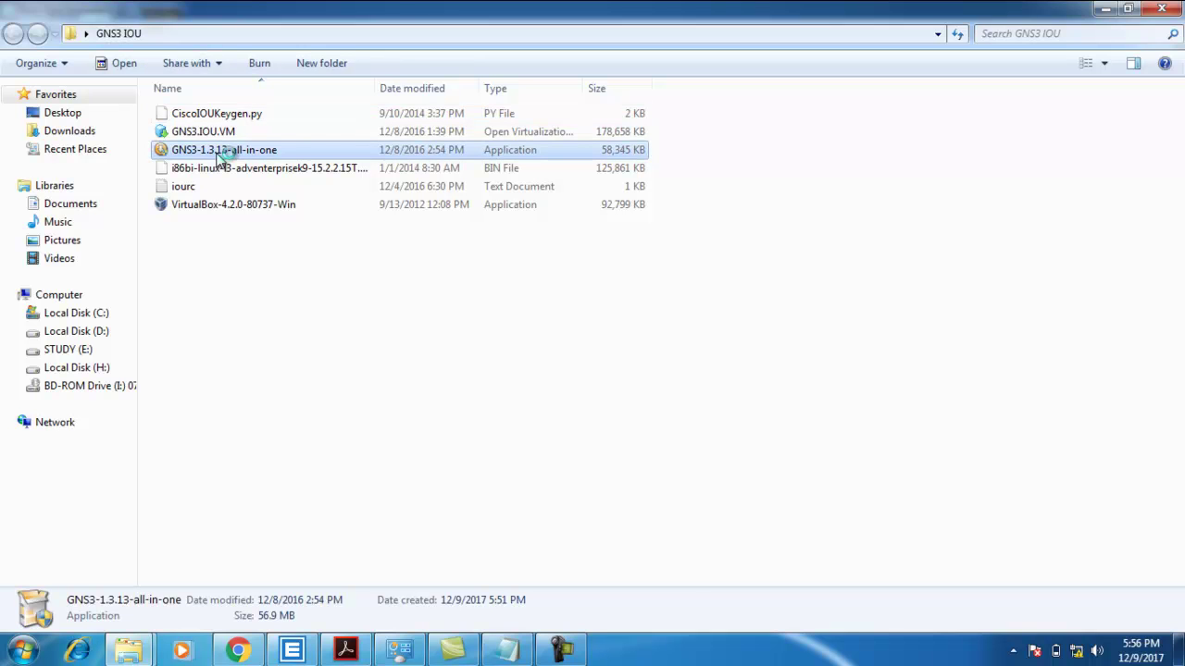
pyautogui.doubleClick(220, 153)
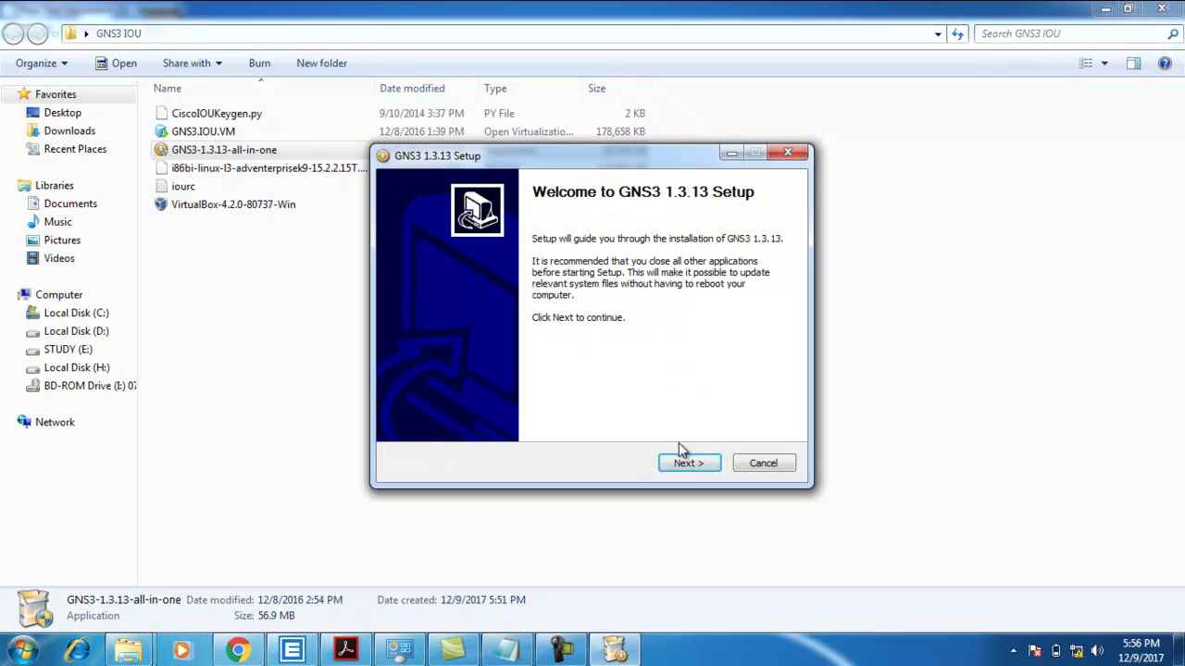
pyautogui.click(685, 465)
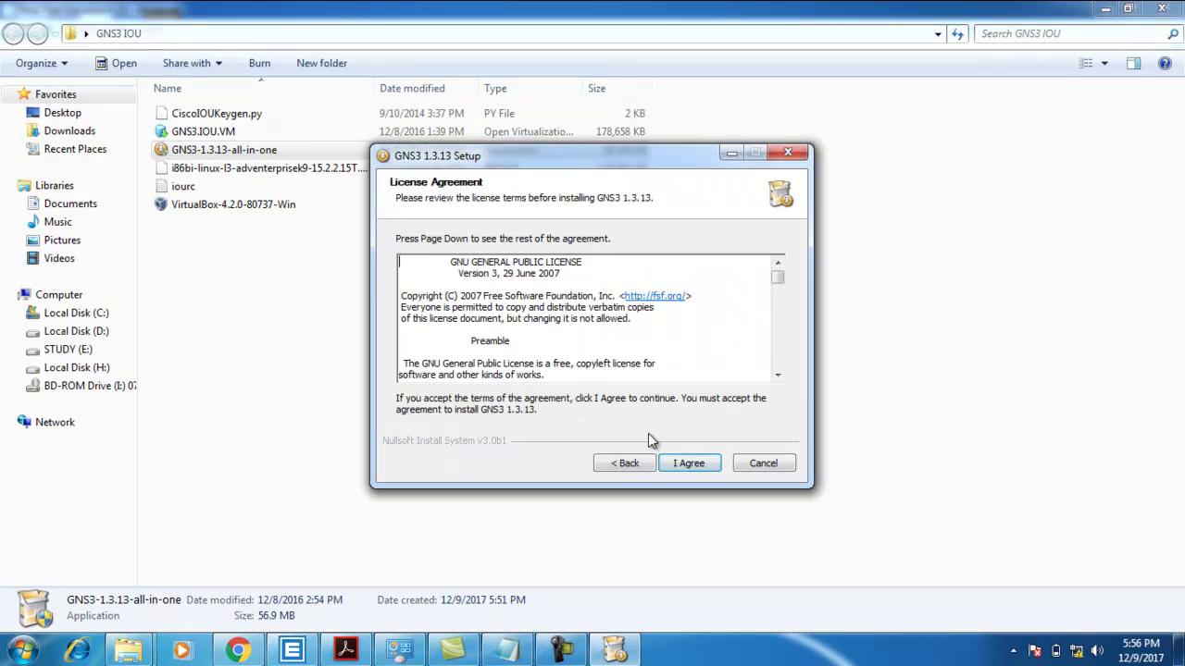
pyautogui.click(687, 466)
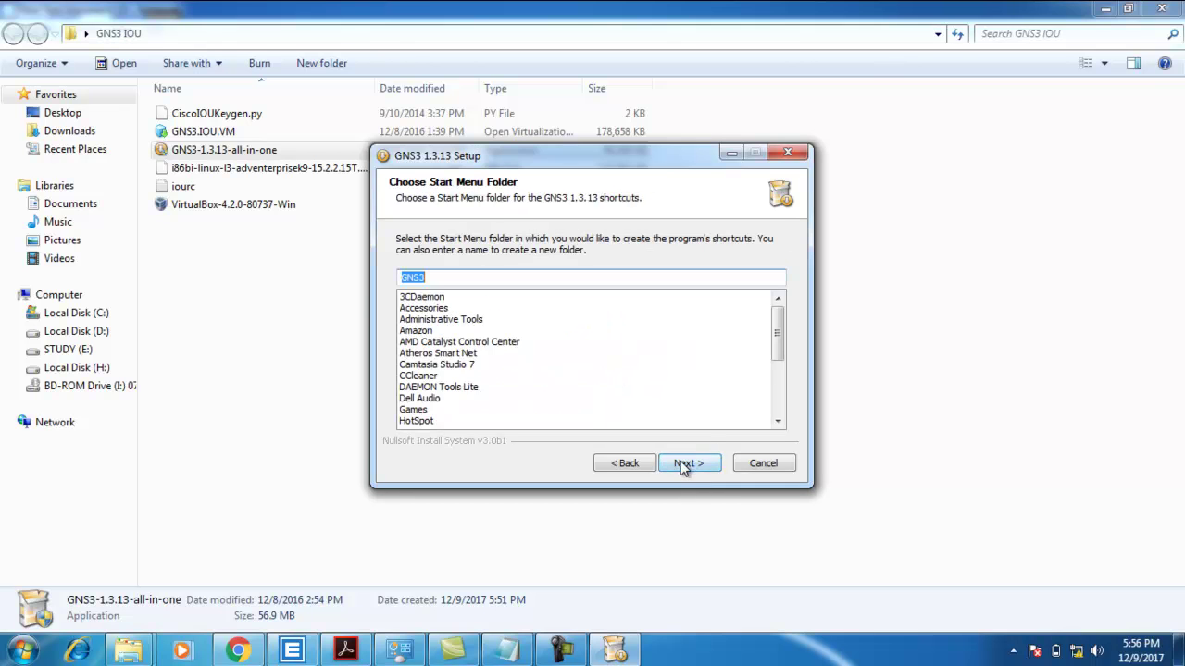
pyautogui.click(683, 466)
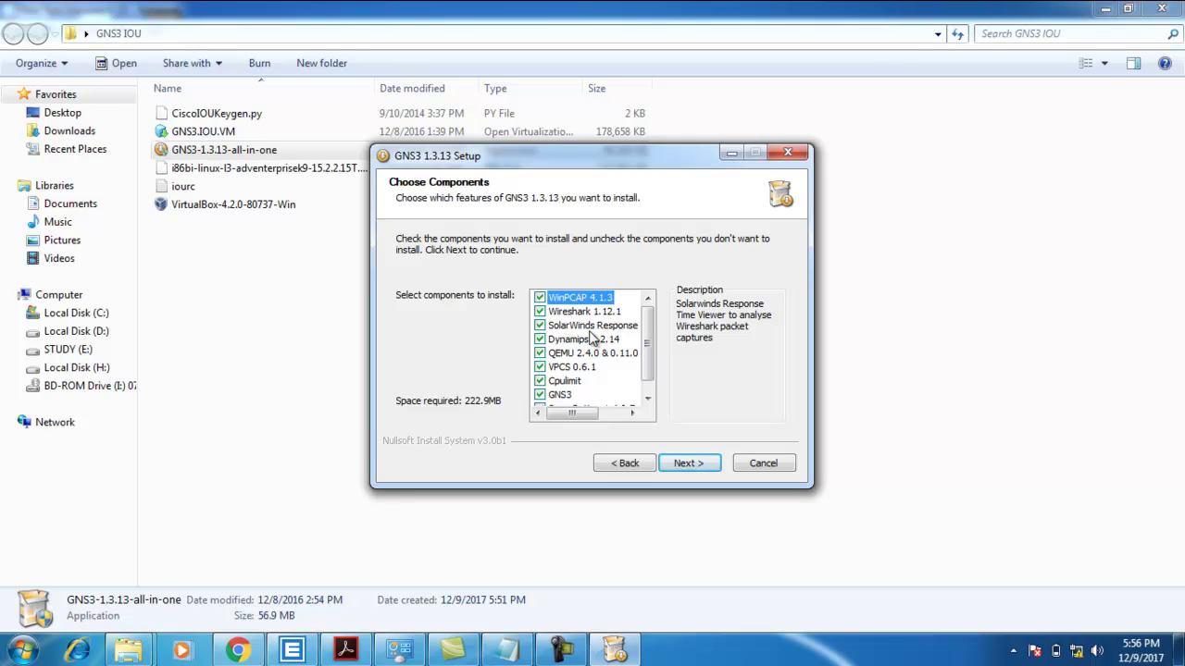
# Exclude Wireshark 1.12.1 and SolarWinds Response from the components and start installing GNS3 to C:\Program Files\GNS3.
pyautogui.click(540, 312)
pyautogui.click(540, 325)
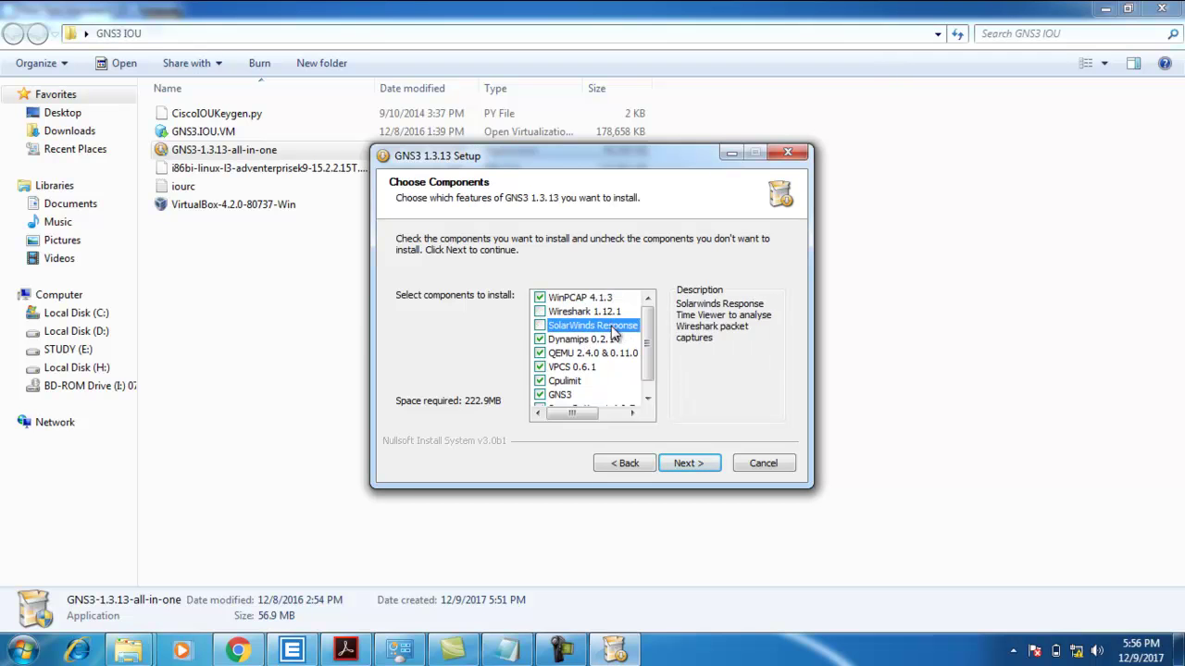
pyautogui.click(687, 463)
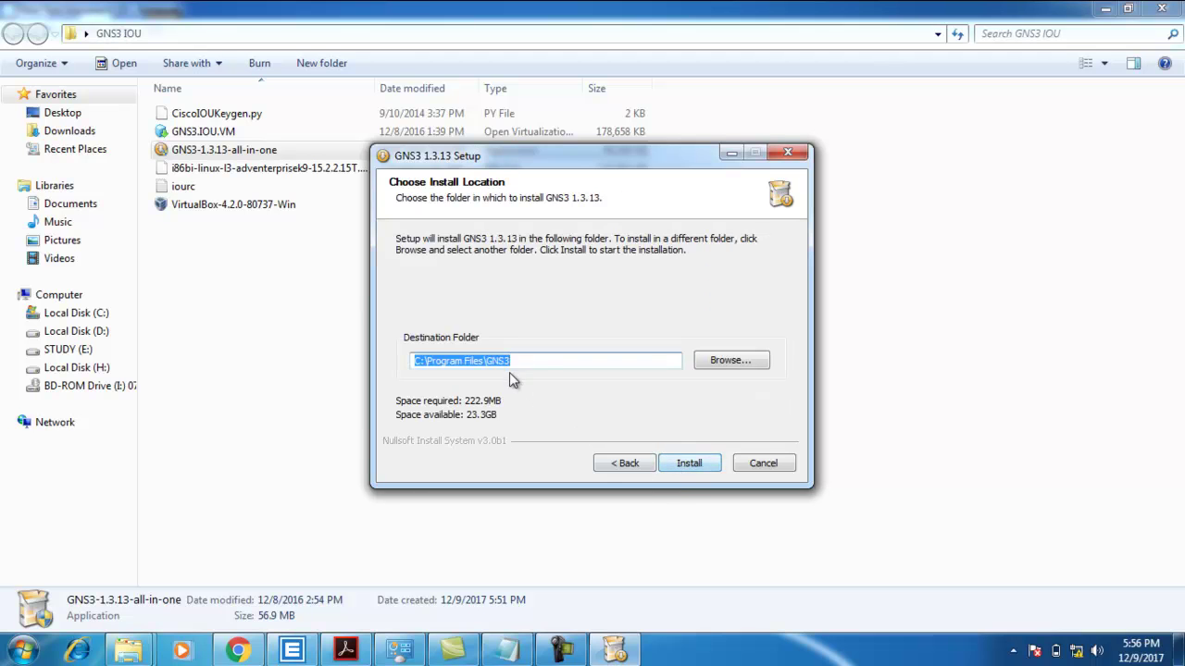
pyautogui.click(711, 468)
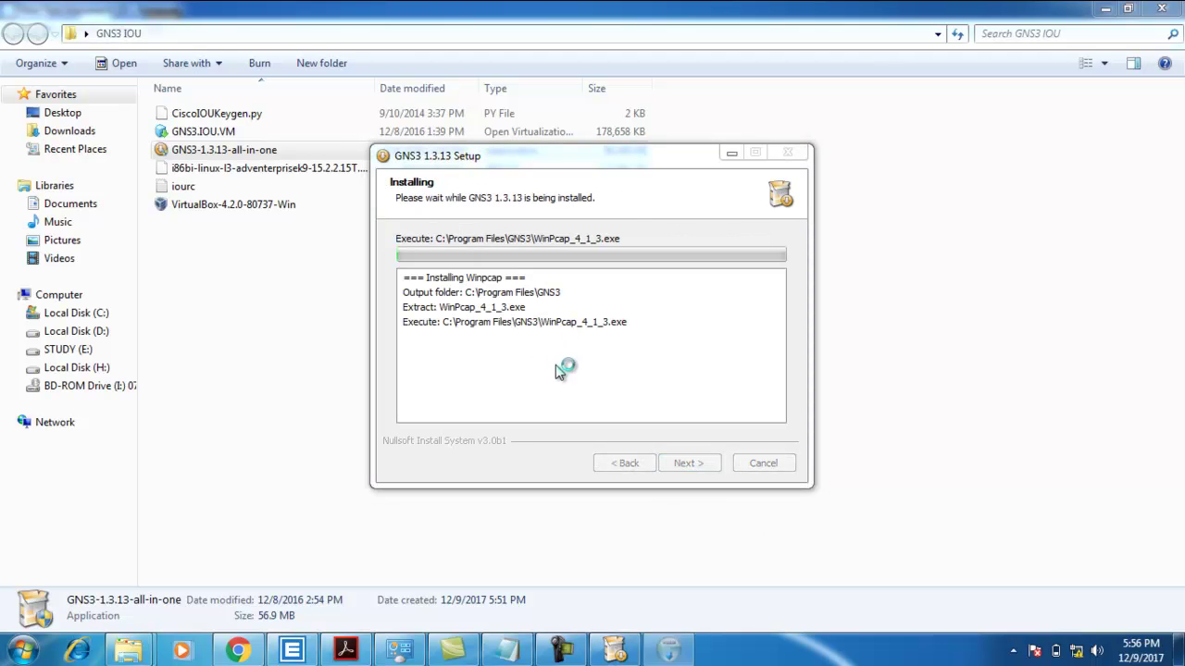
# Install WinPcap 4.1.3 with its driver set to start automatically at boot time, and let the GNS3 installation continue.
pyautogui.click(690, 463)
pyautogui.click(683, 465)
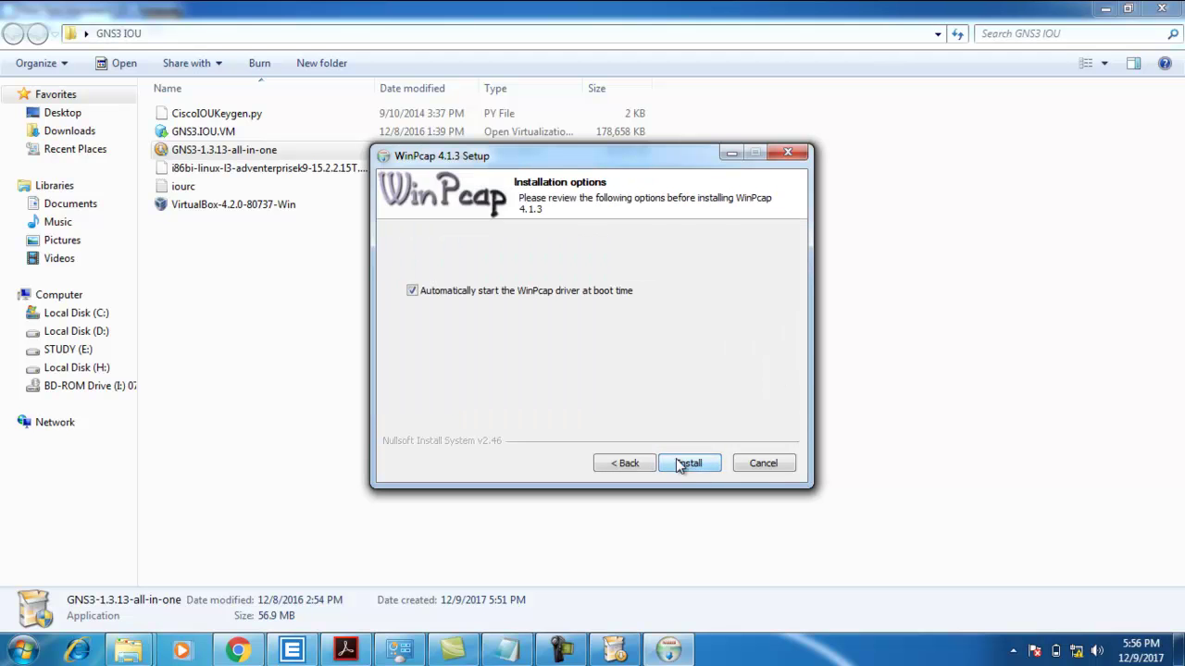
pyautogui.click(667, 467)
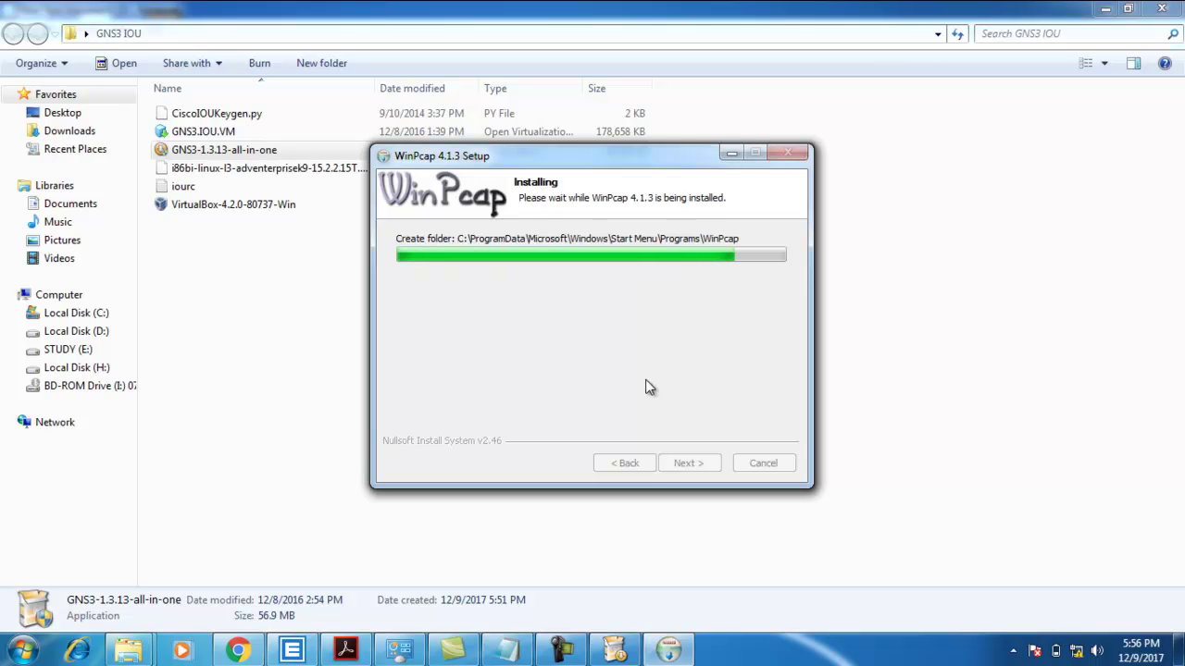
pyautogui.click(689, 465)
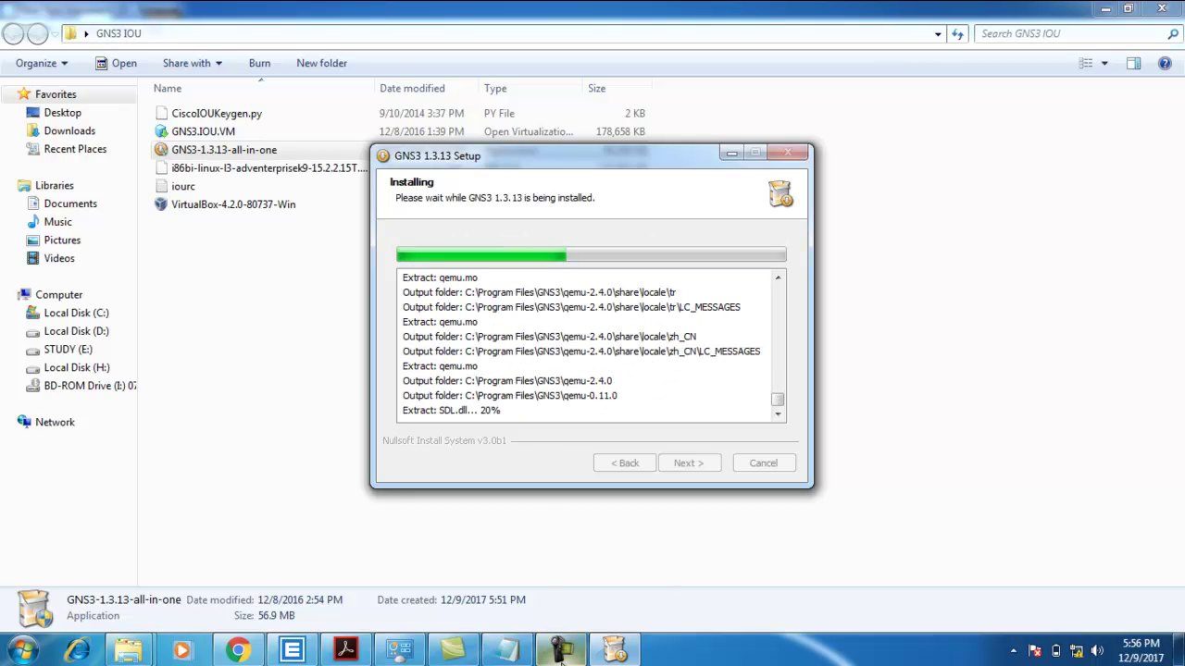
pyautogui.moveTo(562, 655)
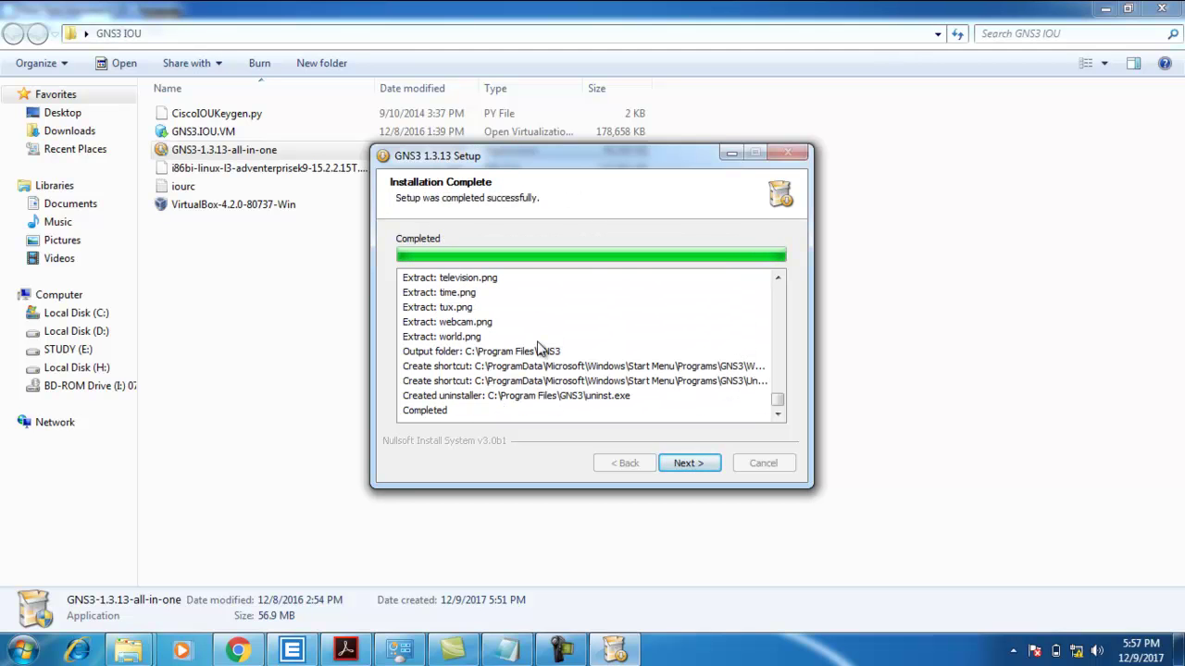
# Decline the free Solarwinds Standard Toolset license and finish the GNS3 setup with the option to start GNS3 enabled.
pyautogui.click(685, 464)
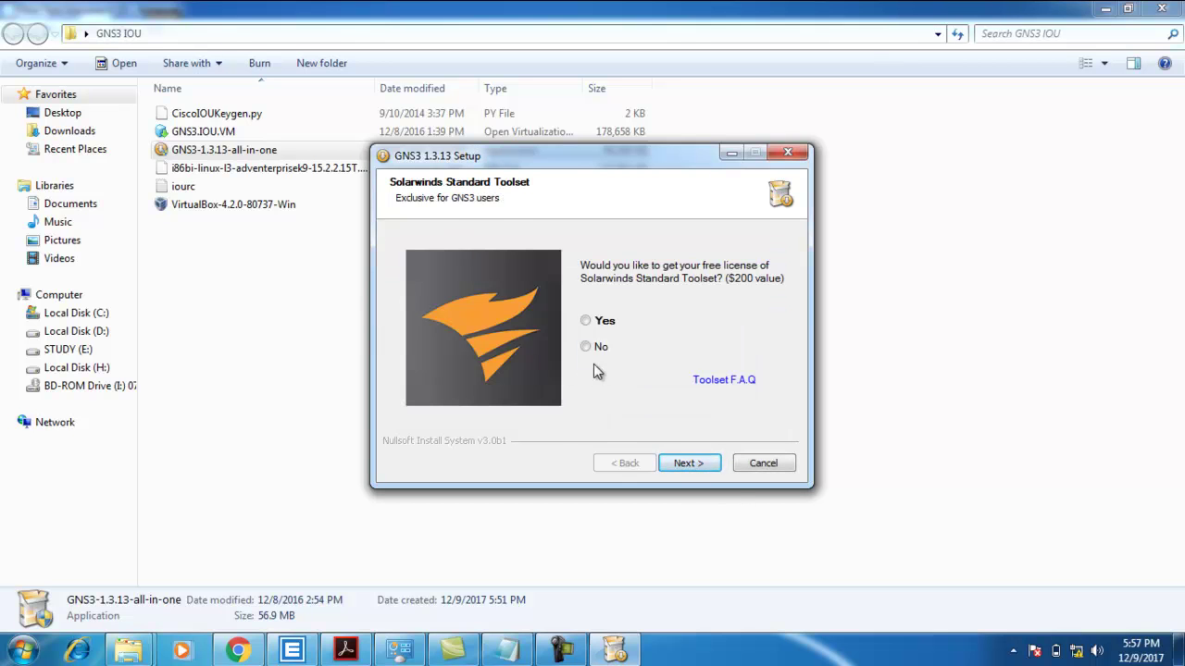
pyautogui.click(586, 348)
pyautogui.click(710, 465)
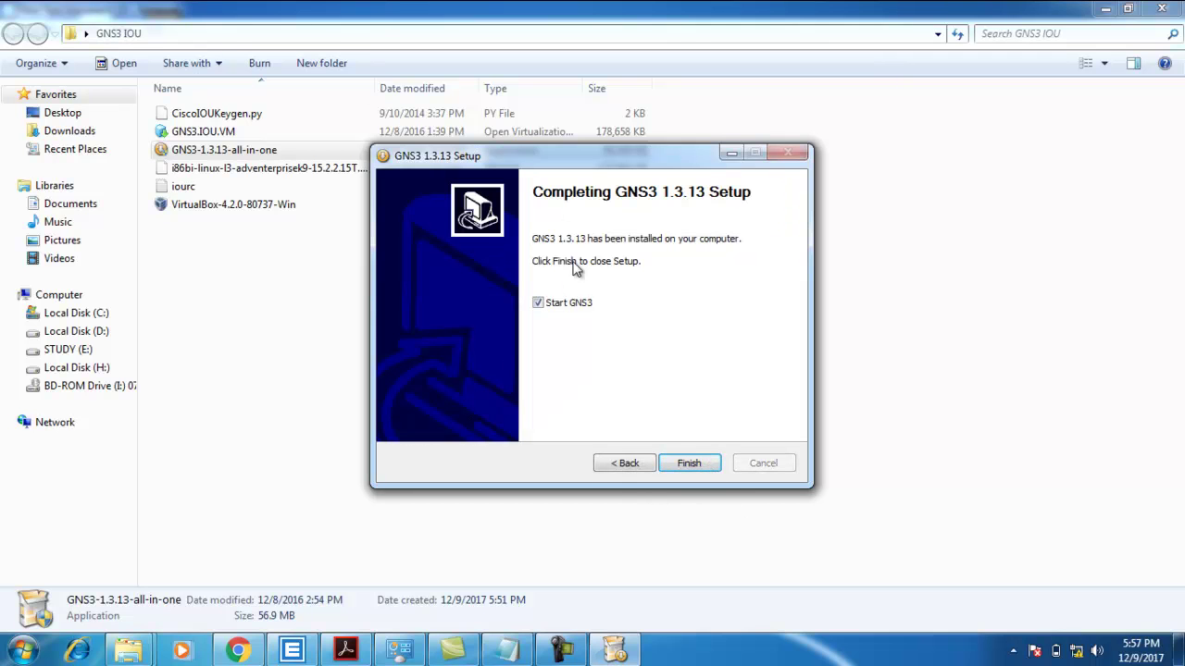
pyautogui.click(692, 463)
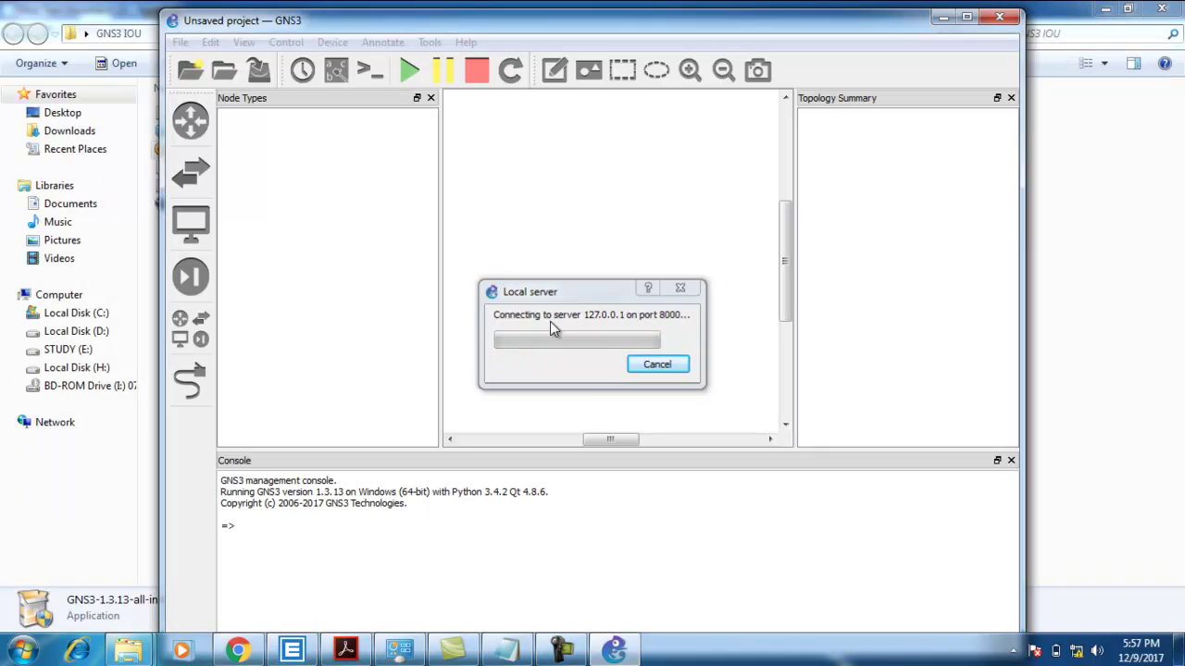
pyautogui.click(670, 395)
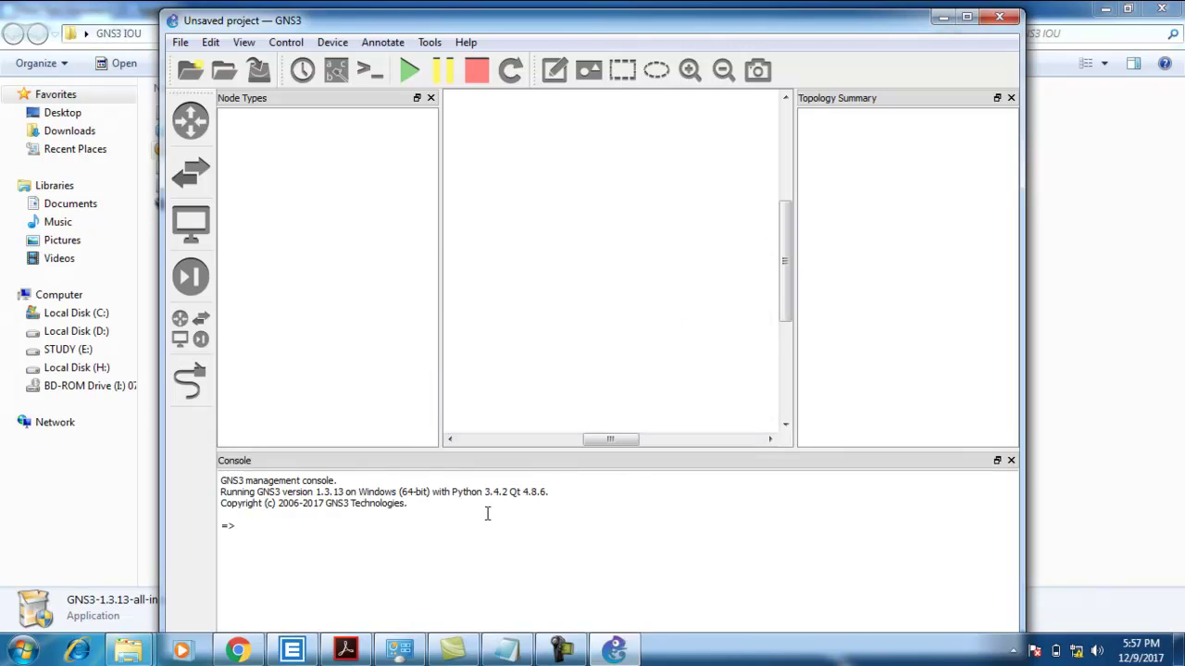
# Switch back to the GNS3 IOU folder and launch the VirtualBox-4.2.0-80737-Win installer.
pyautogui.moveTo(128, 650)
pyautogui.click(296, 556)
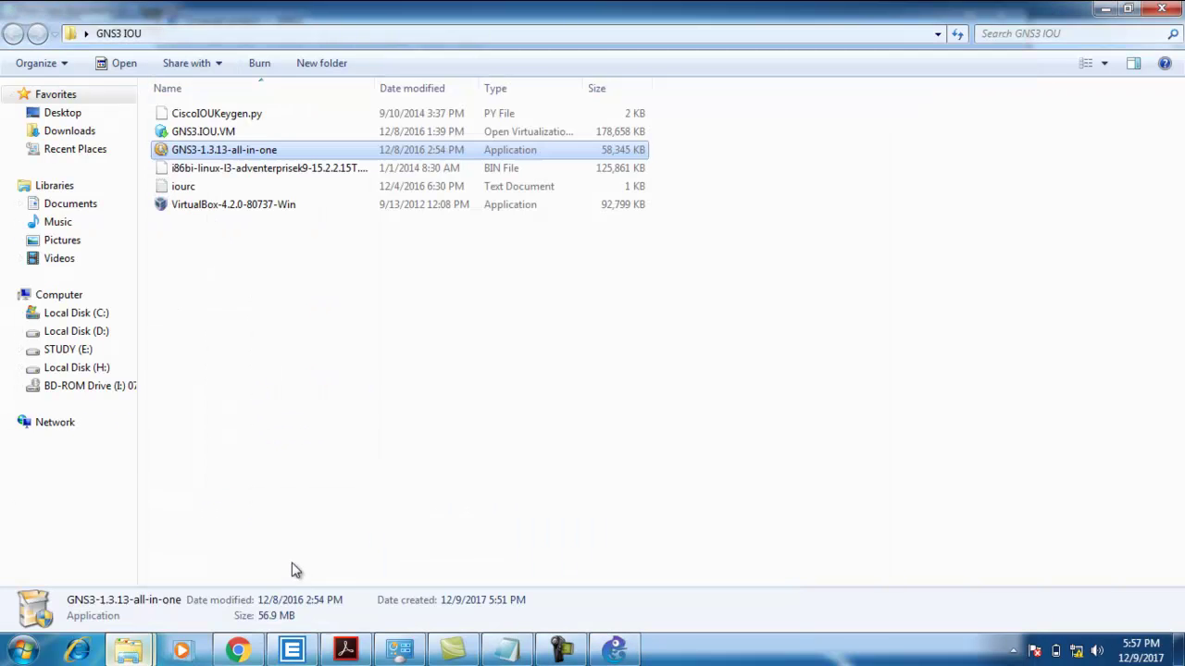
pyautogui.click(264, 233)
pyautogui.click(243, 211)
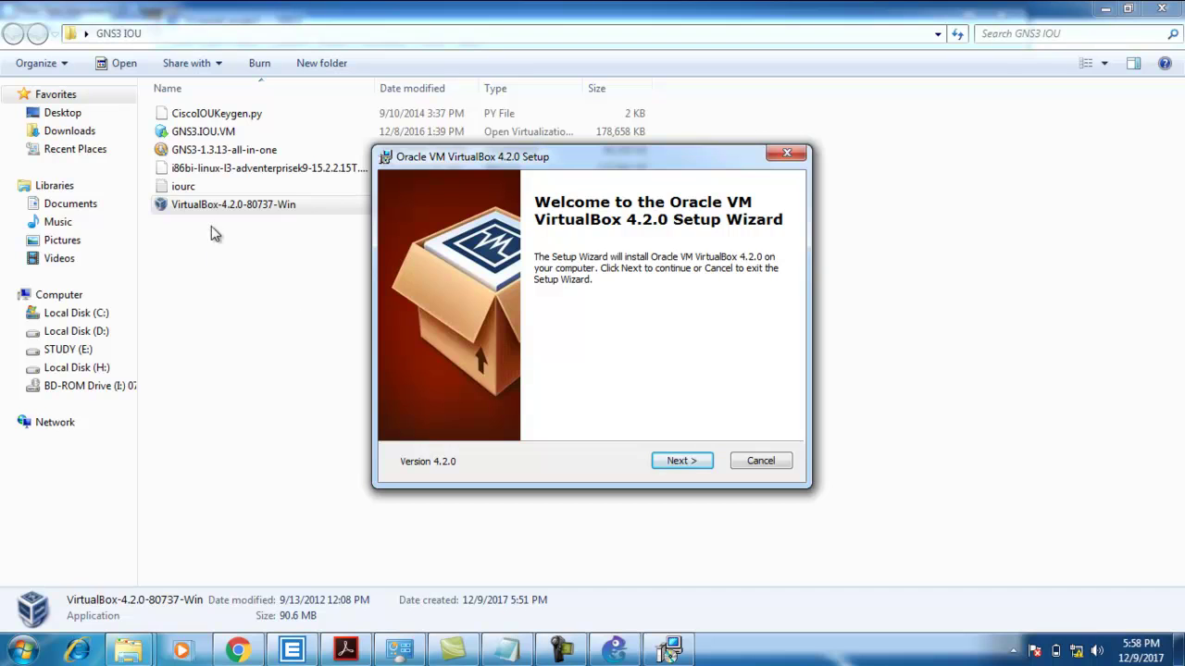
# Install Oracle VM VirtualBox 4.2.0 with the default features and location C:\Program Files\Oracle\VirtualBox\.
pyautogui.click(676, 464)
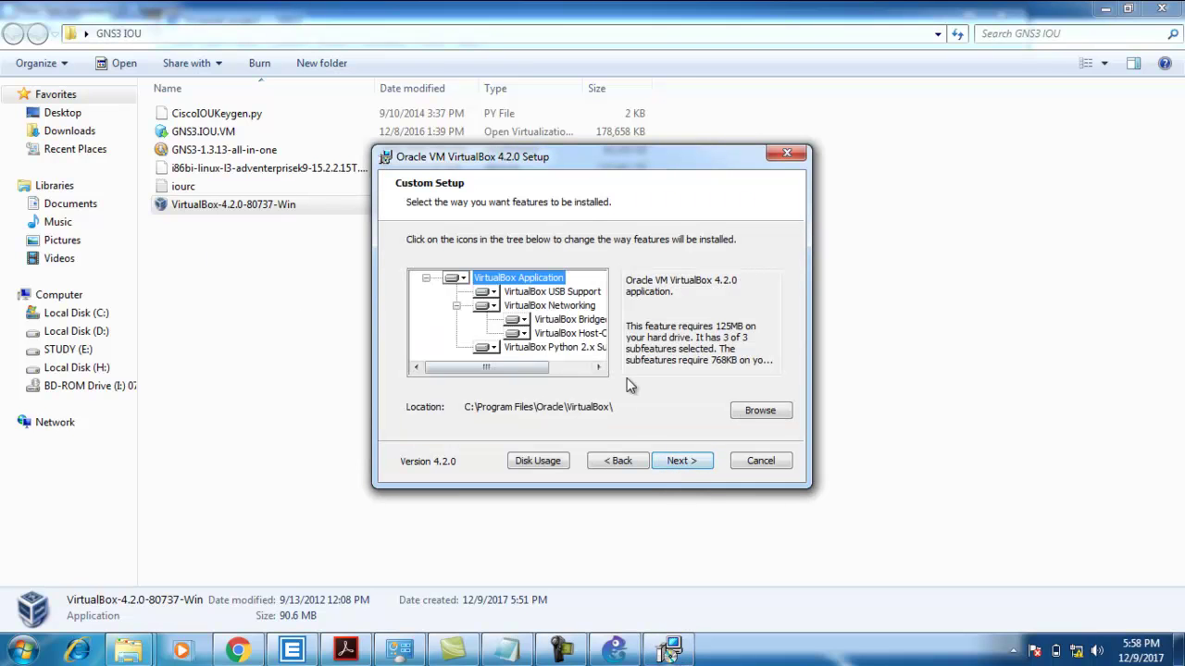
pyautogui.click(685, 465)
pyautogui.click(695, 467)
pyautogui.click(676, 462)
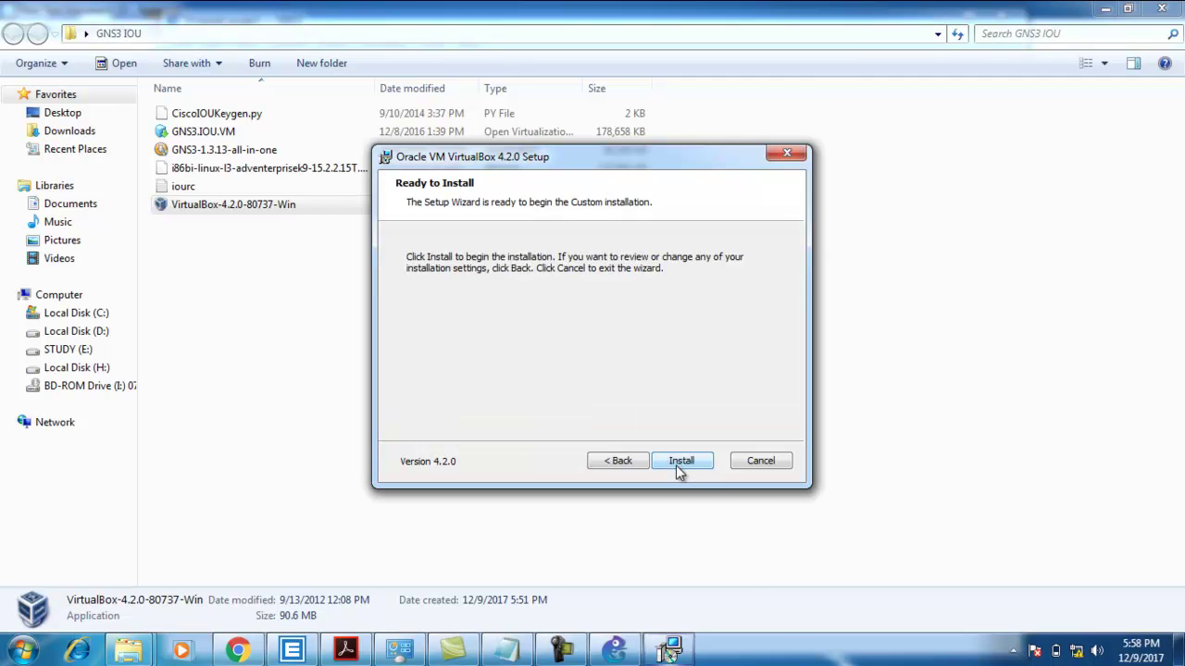
pyautogui.click(676, 463)
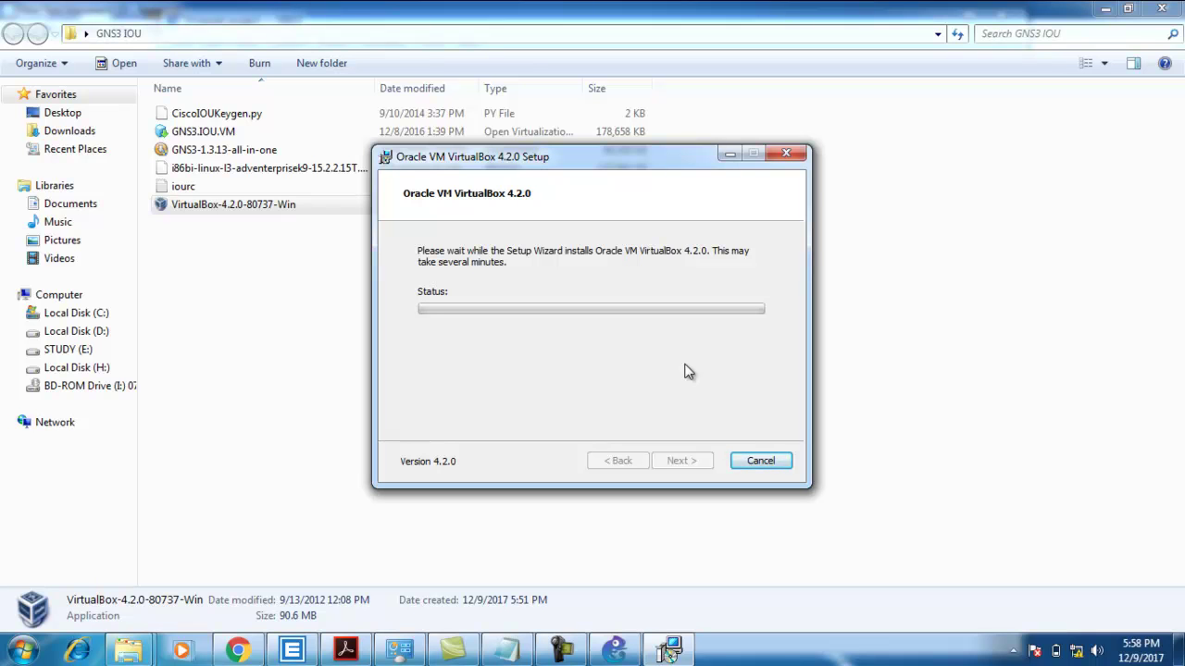
pyautogui.moveTo(503, 163); pyautogui.dragTo(525, 225)
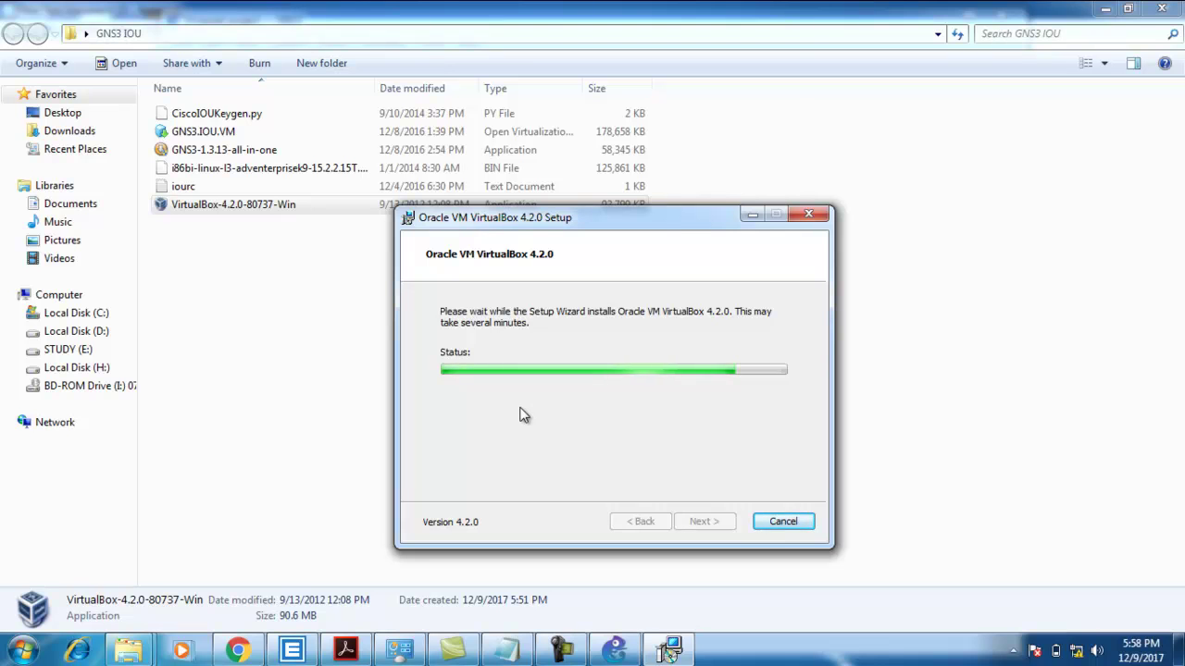
pyautogui.click(569, 655)
pyautogui.click(1103, 569)
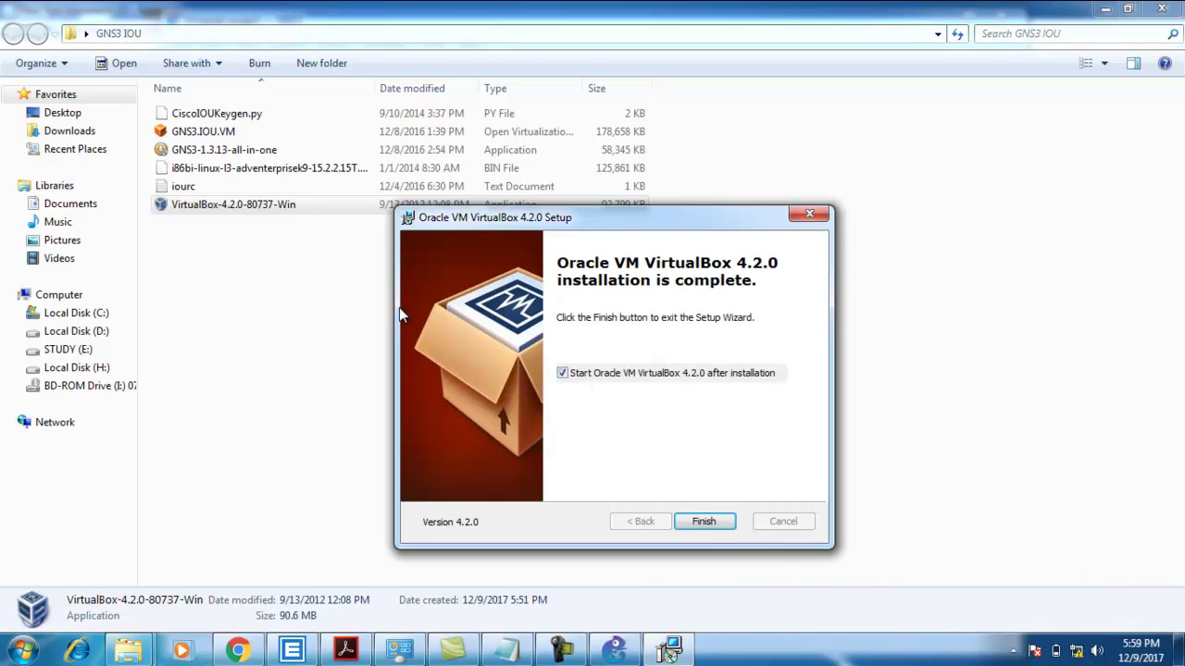
# Finish the VirtualBox setup with start after installation enabled, minimize GNS3 and switch to Oracle VM VirtualBox Manager.
pyautogui.moveTo(567, 218); pyautogui.dragTo(566, 159)
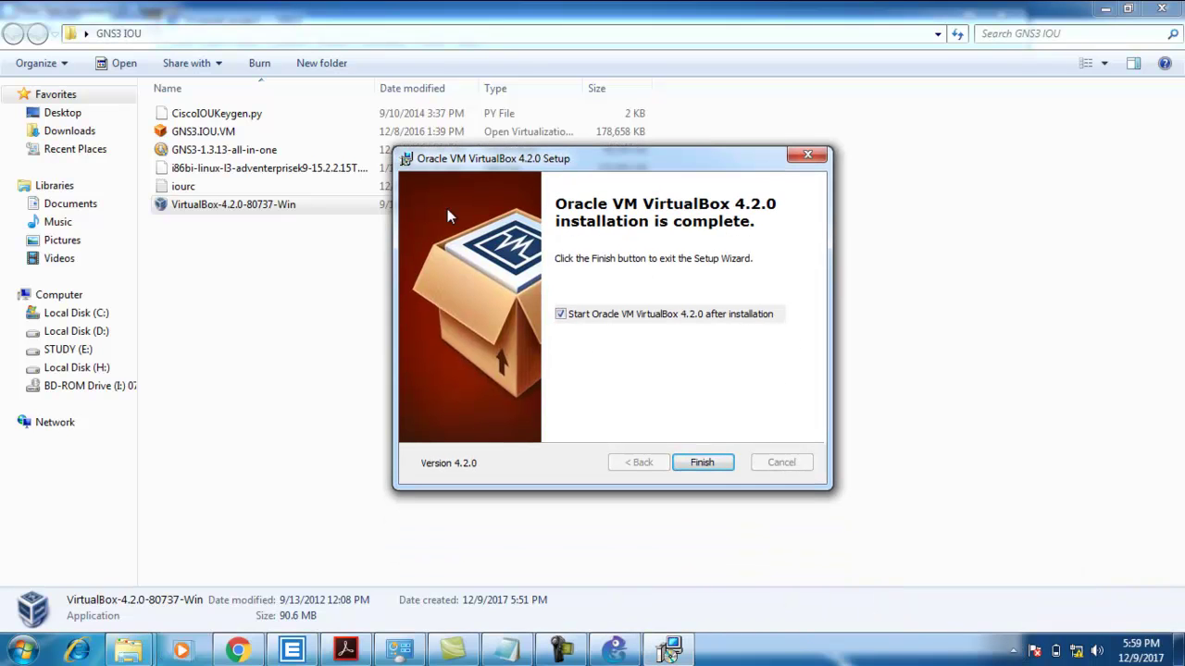
pyautogui.click(701, 463)
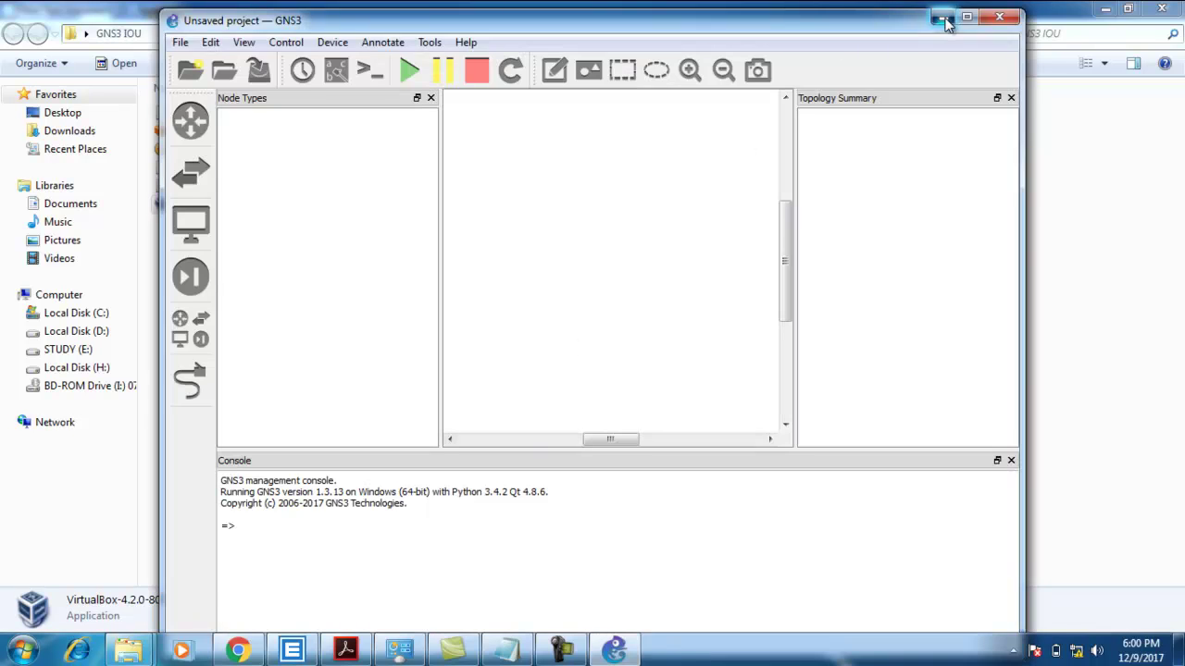
pyautogui.click(943, 17)
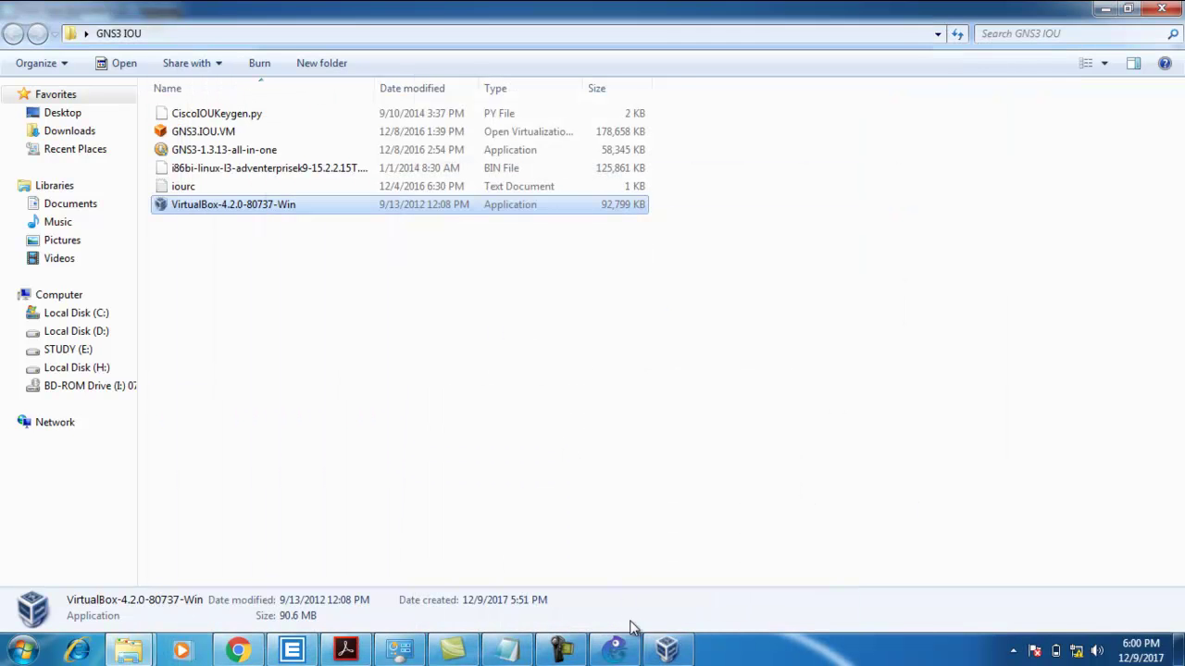
pyautogui.click(666, 651)
pyautogui.moveTo(534, 79); pyautogui.dragTo(648, 111)
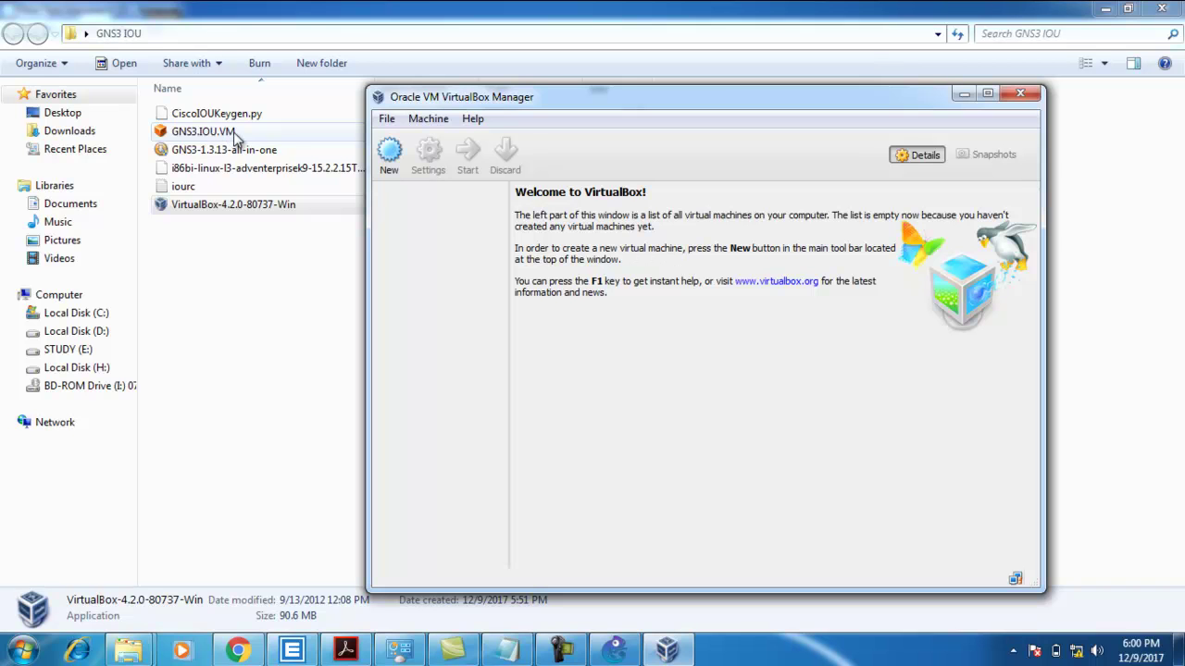
# Choose GNS3.IOU.VM from the GNS3 IOU folder on the desktop as the virtual appliance to import.
pyautogui.click(389, 127)
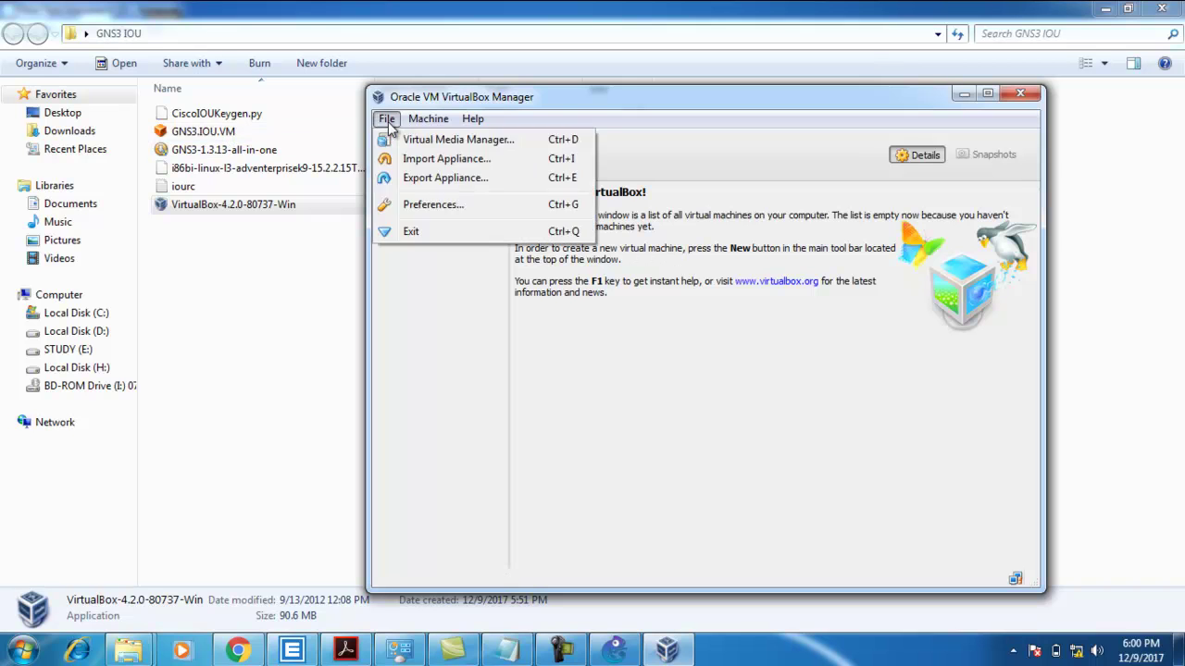
pyautogui.click(421, 161)
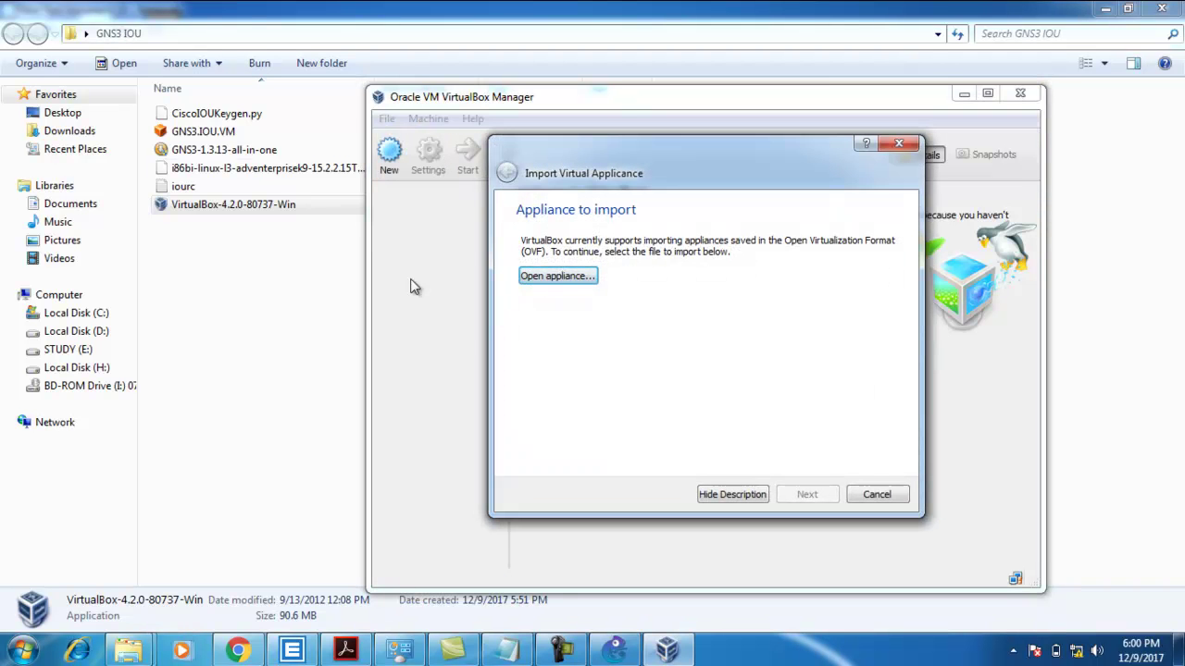
pyautogui.click(558, 277)
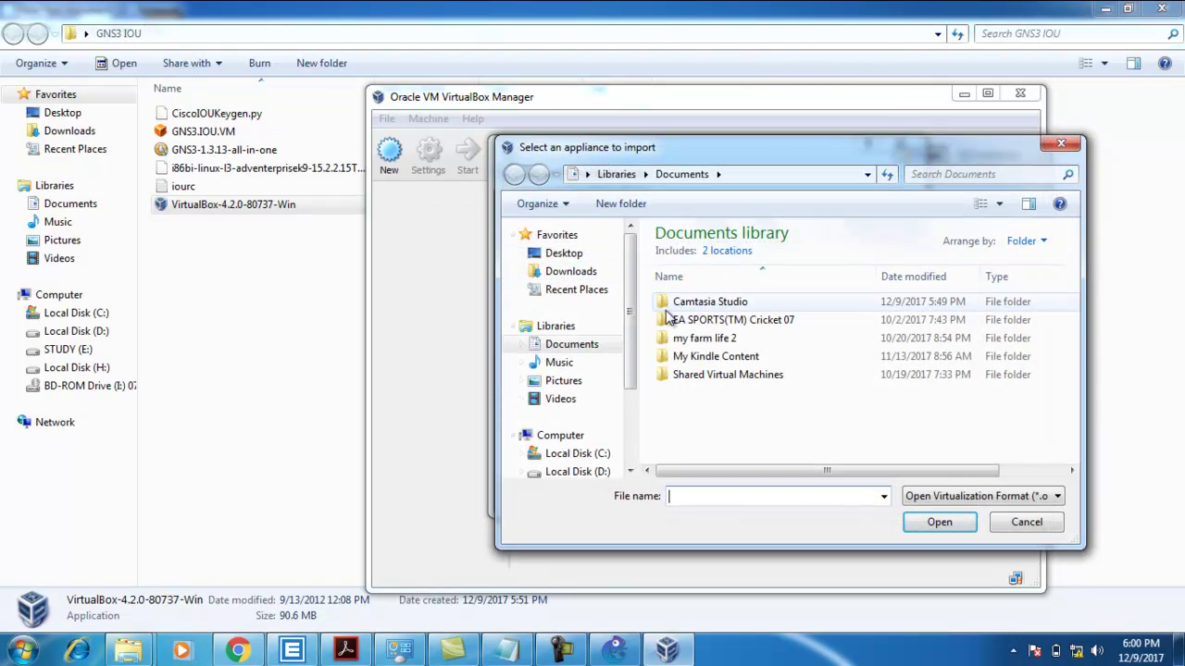
pyautogui.click(574, 255)
pyautogui.moveTo(1072, 267); pyautogui.dragTo(1078, 357)
pyautogui.doubleClick(776, 367)
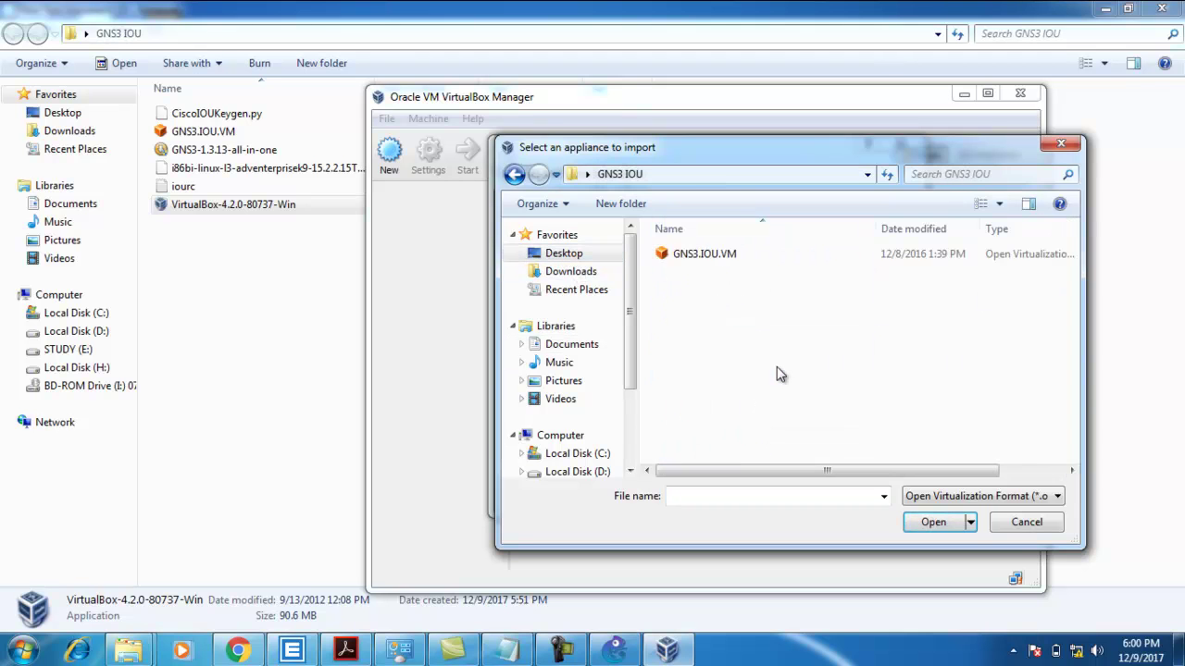
pyautogui.click(731, 254)
pyautogui.click(929, 524)
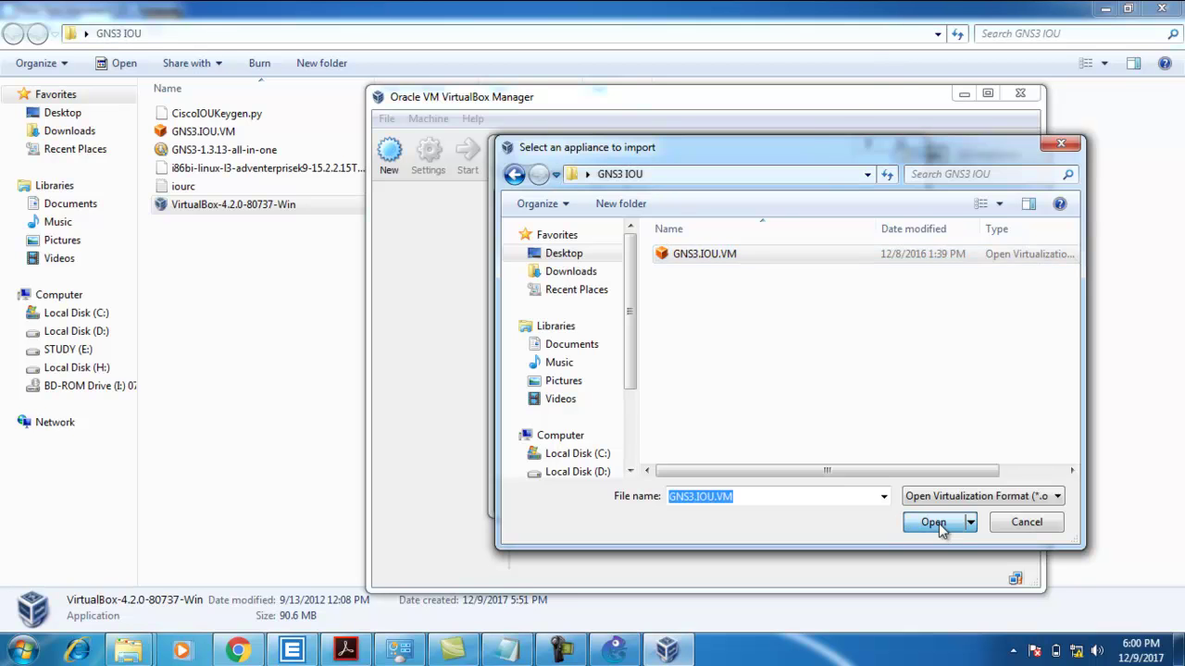
# Review the appliance settings and import the GNS3 IOU VM with its suggested configuration.
pyautogui.click(812, 496)
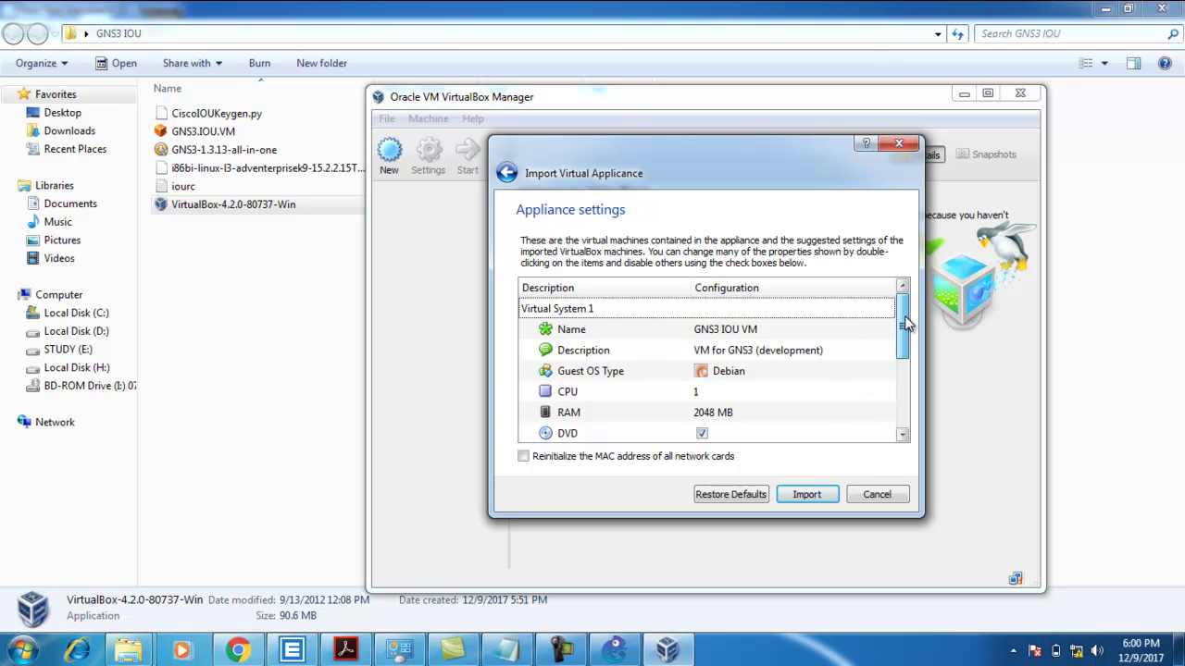
pyautogui.moveTo(905, 323)
pyautogui.mouseDown()
pyautogui.moveTo(903, 410)
pyautogui.moveTo(903, 324)
pyautogui.mouseUp()
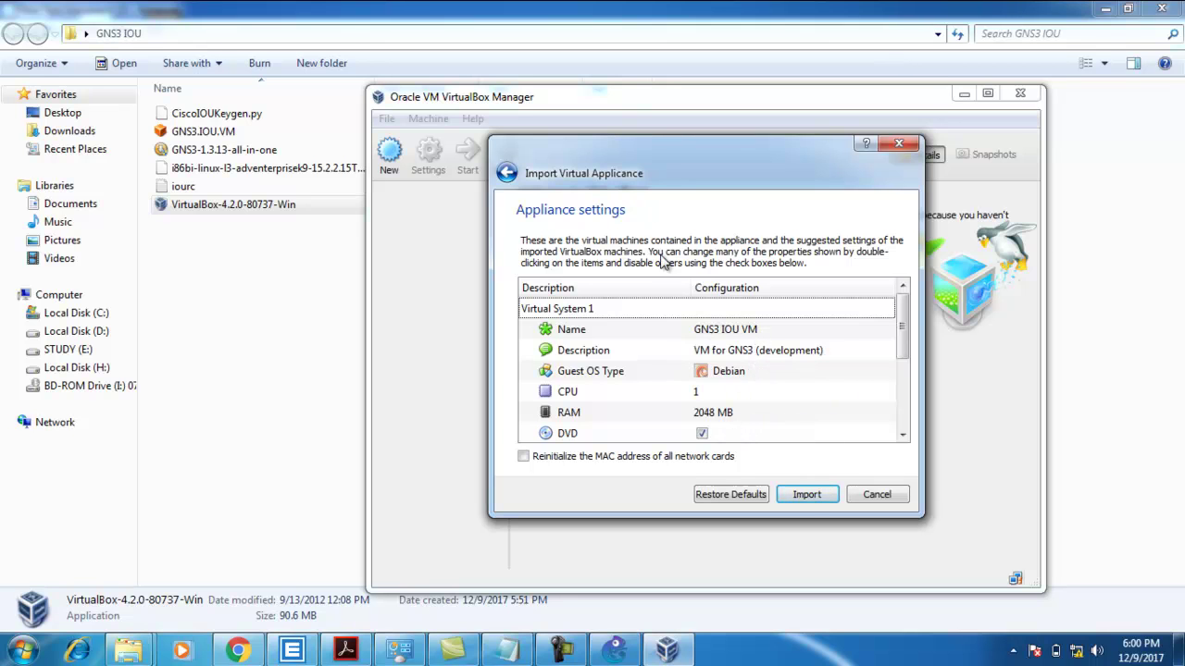
pyautogui.click(809, 498)
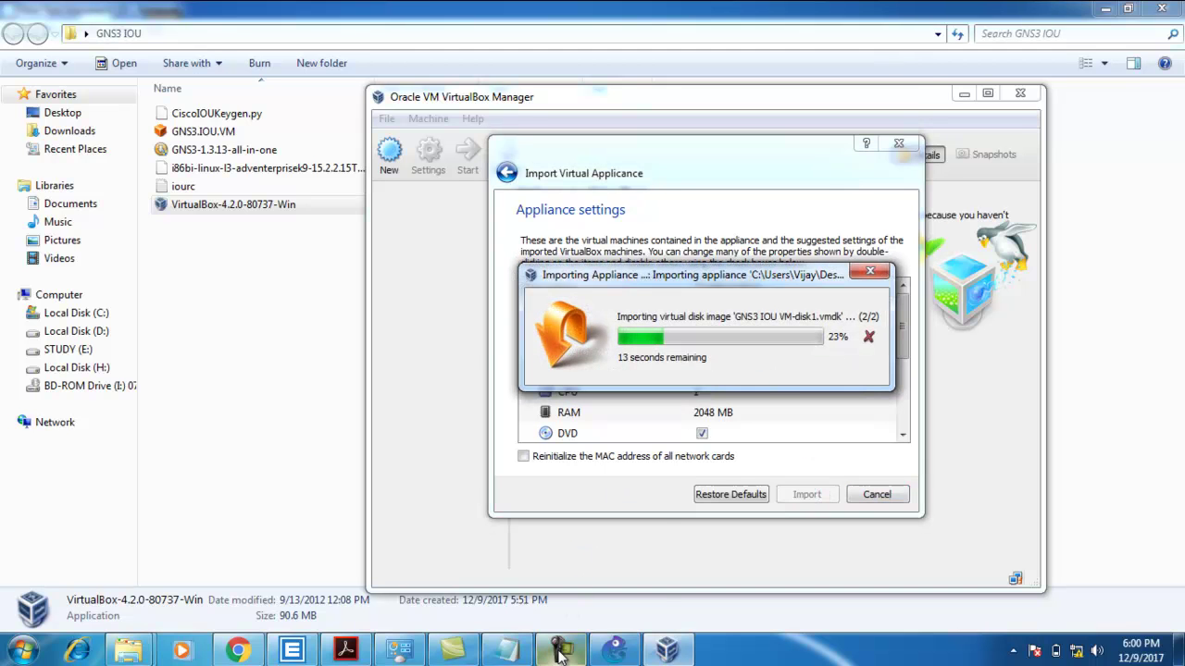
# Maximize the VirtualBox Manager and start the imported GNS3 IOU VM, acknowledging the keyboard notice and declining mouse capture.
pyautogui.moveTo(561, 651)
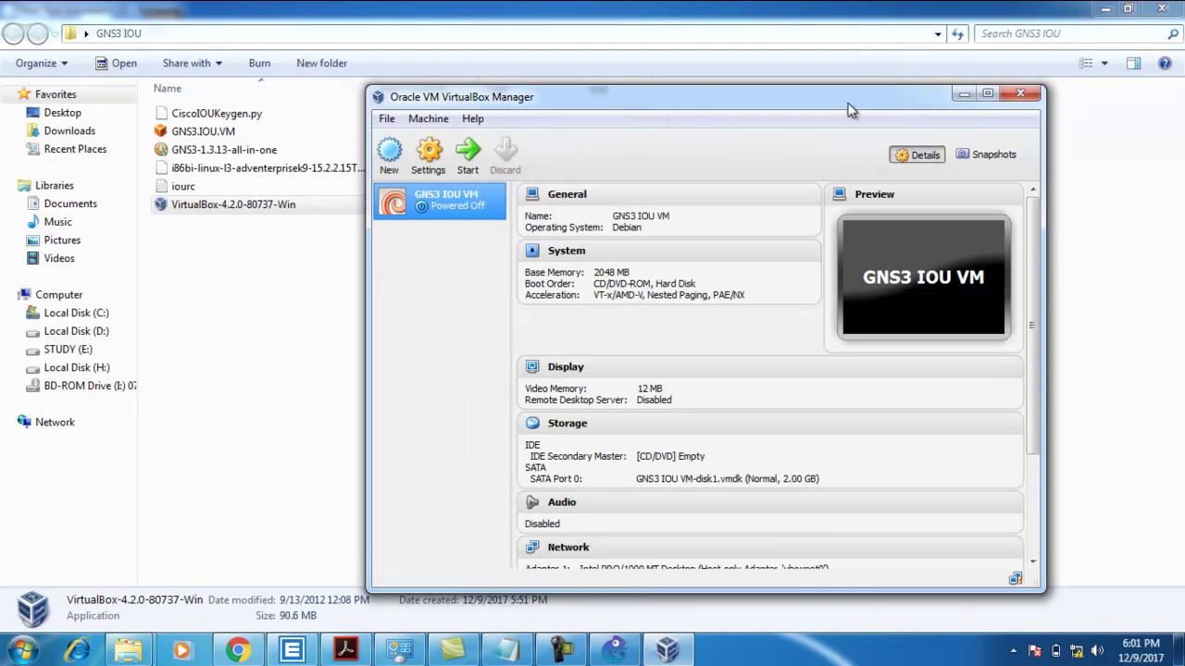
pyautogui.click(986, 93)
pyautogui.click(95, 61)
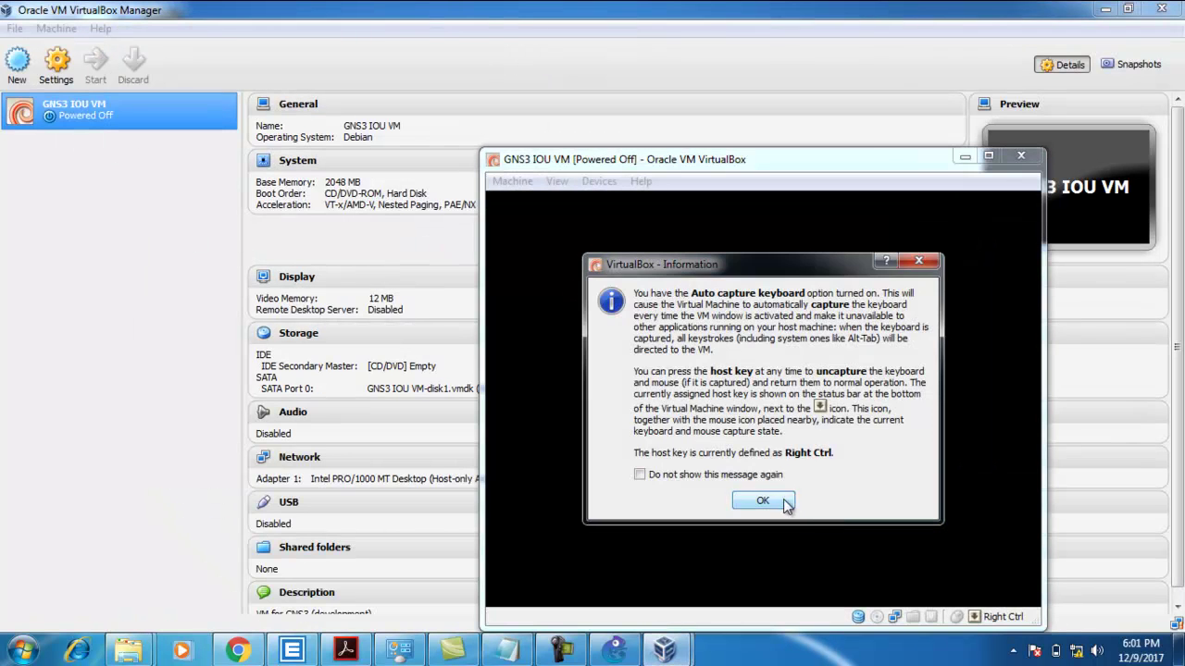
pyautogui.click(762, 501)
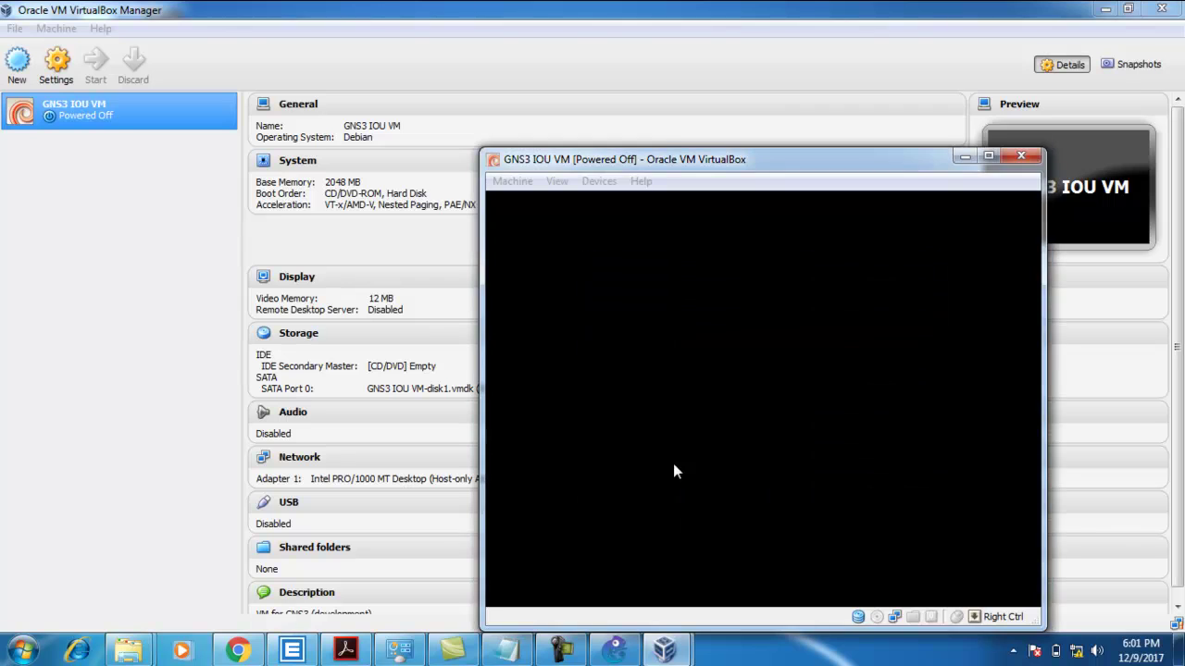
pyautogui.moveTo(711, 161); pyautogui.dragTo(618, 93)
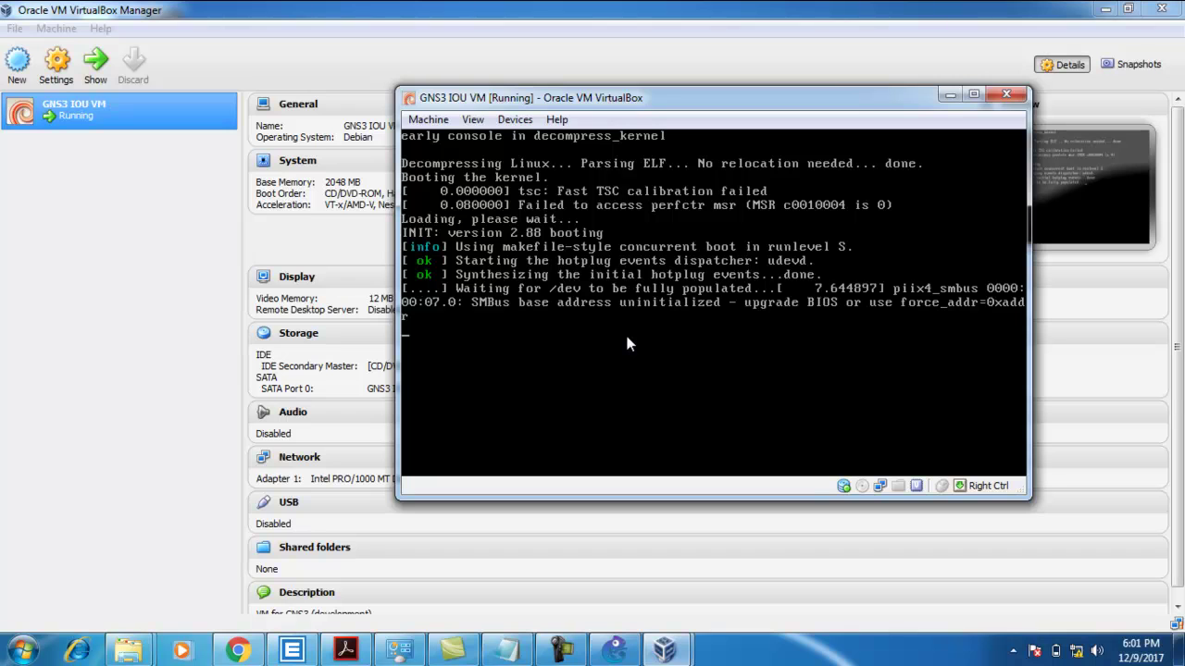
pyautogui.click(712, 362)
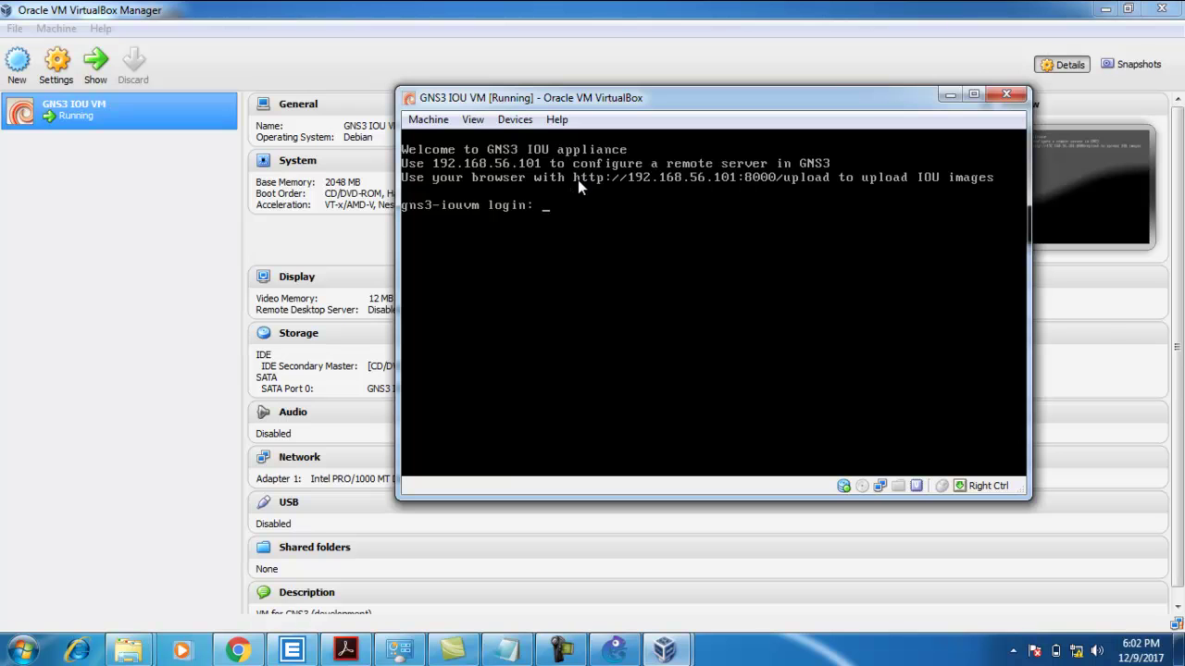
pyautogui.click(701, 178)
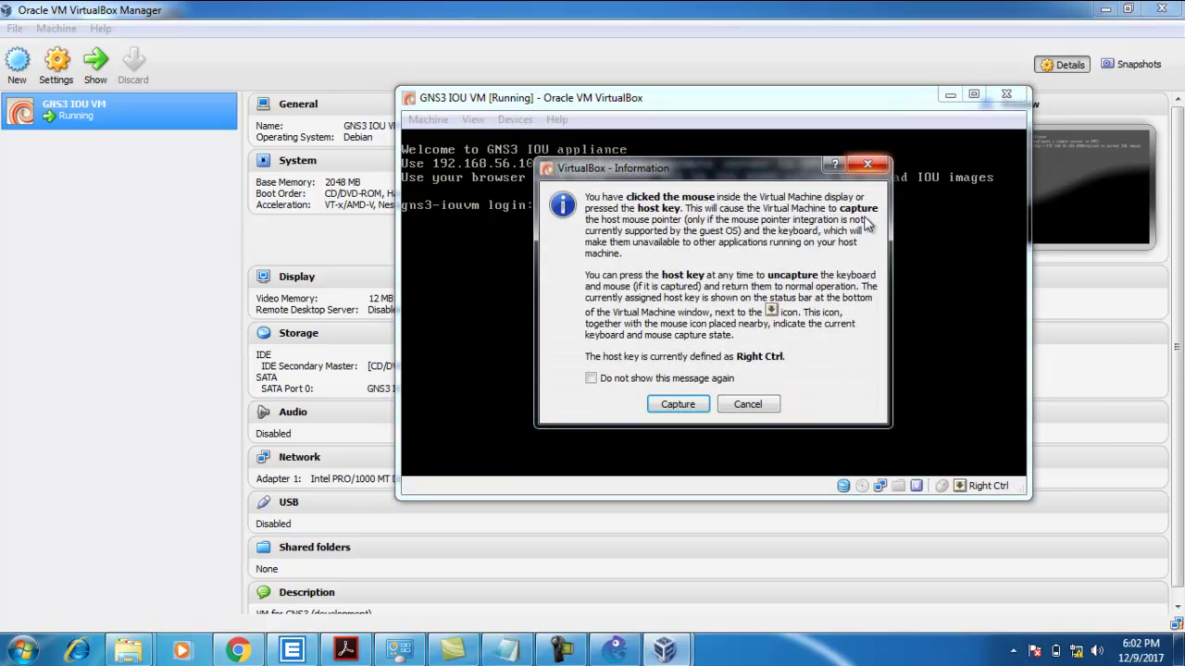
pyautogui.click(749, 403)
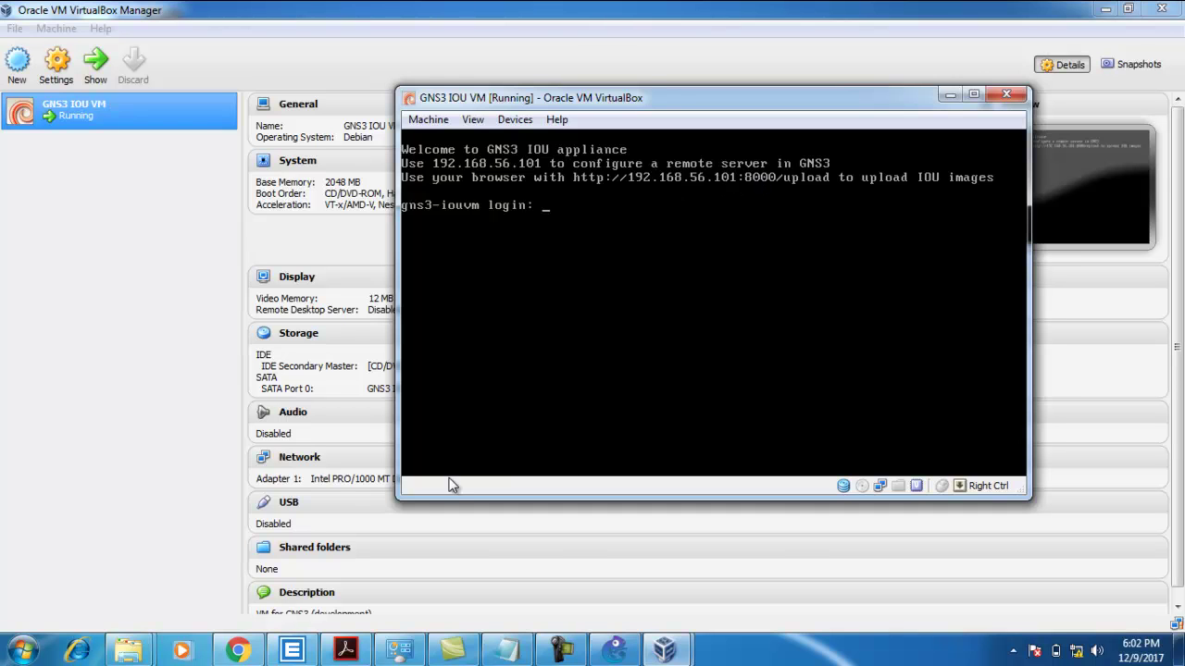
pyautogui.click(242, 656)
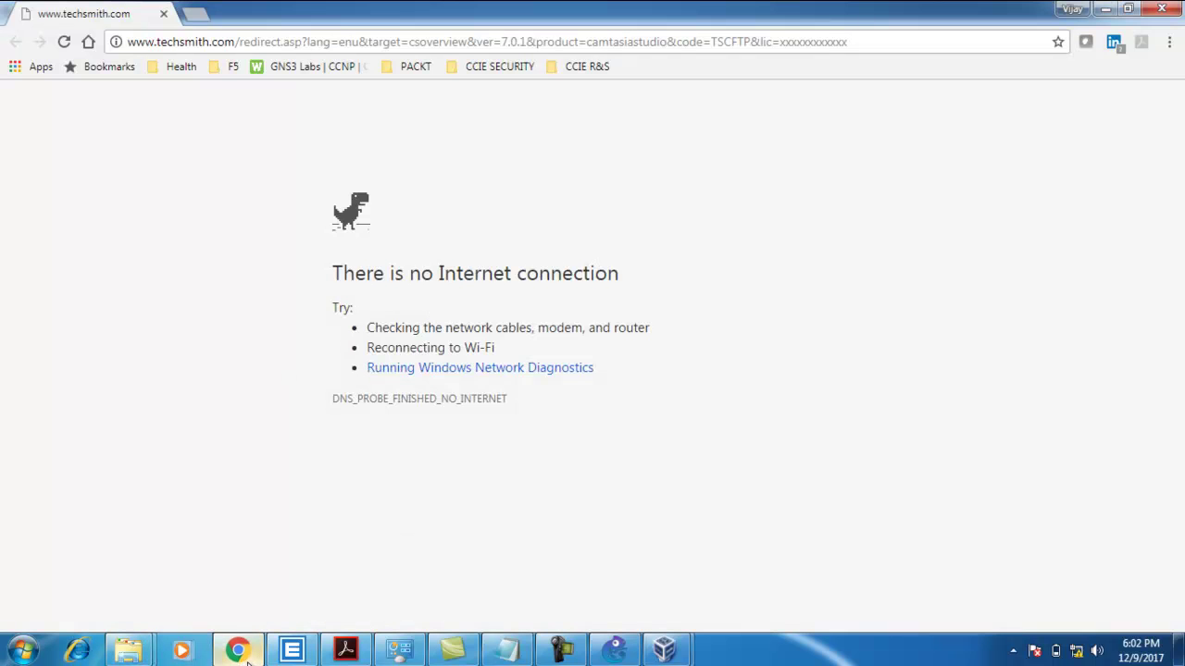
pyautogui.click(244, 48)
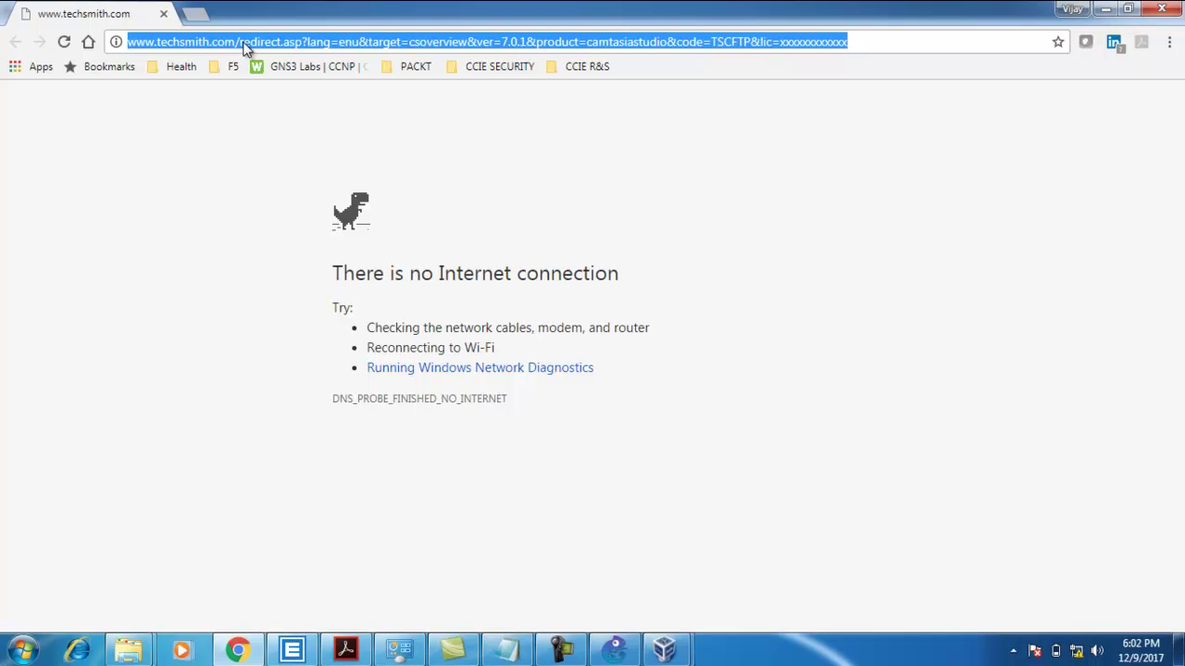
pyautogui.write('http')
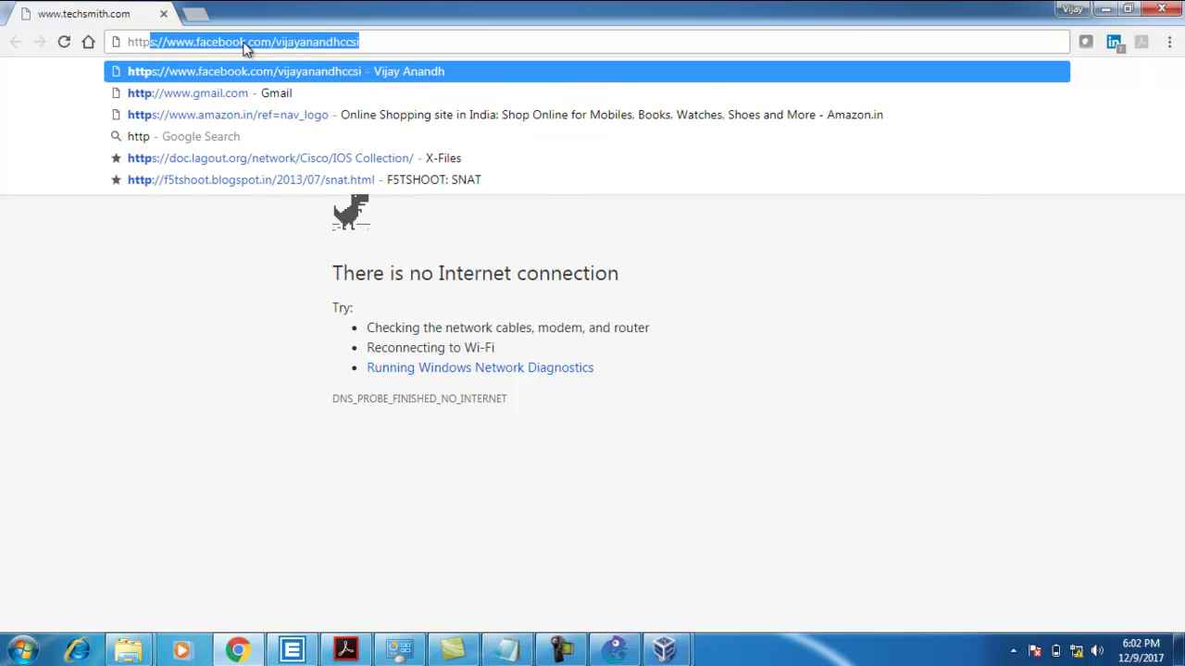
pyautogui.write('://192')
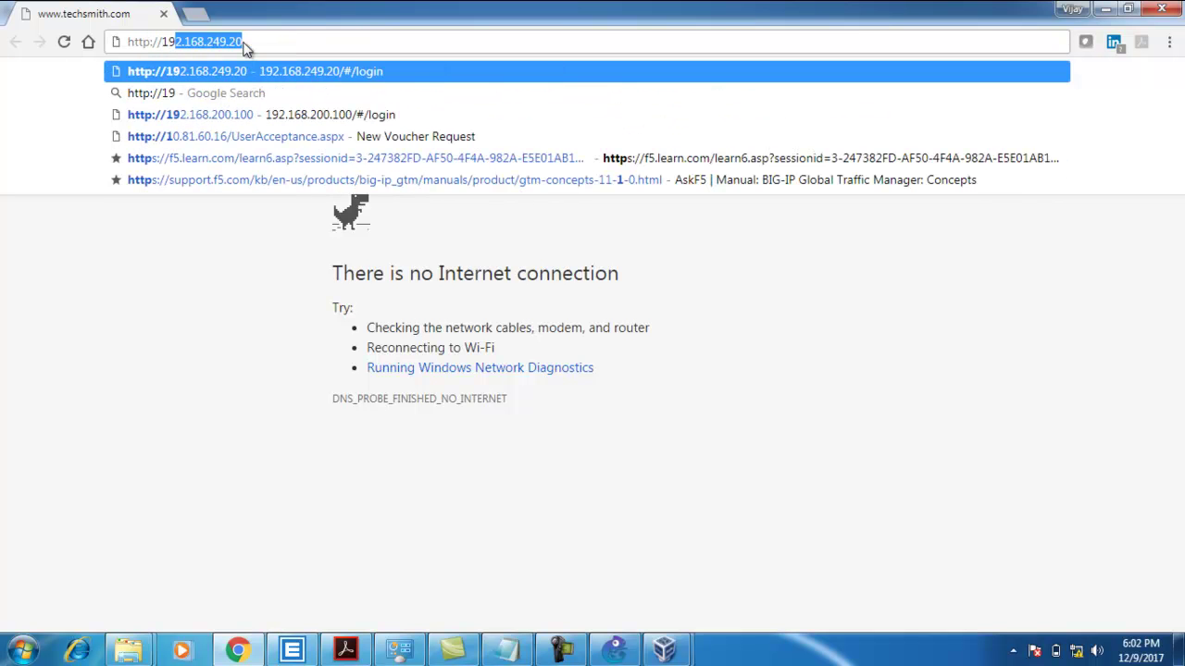
pyautogui.press('BackSpace')
pyautogui.write('.')
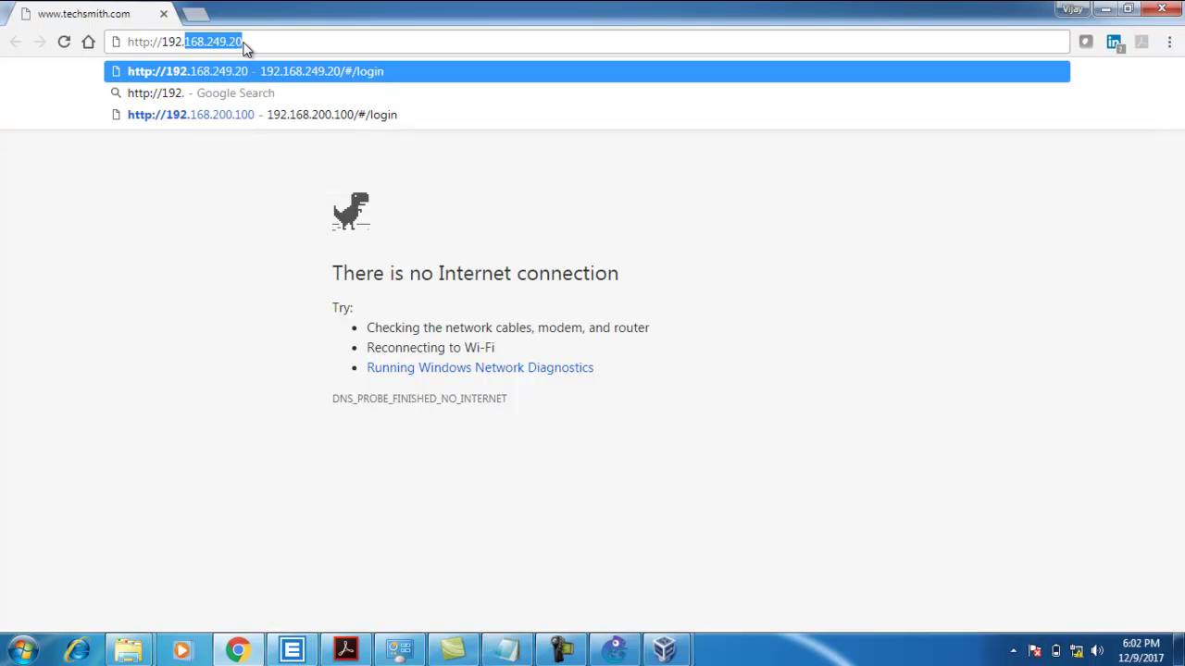
pyautogui.write('168')
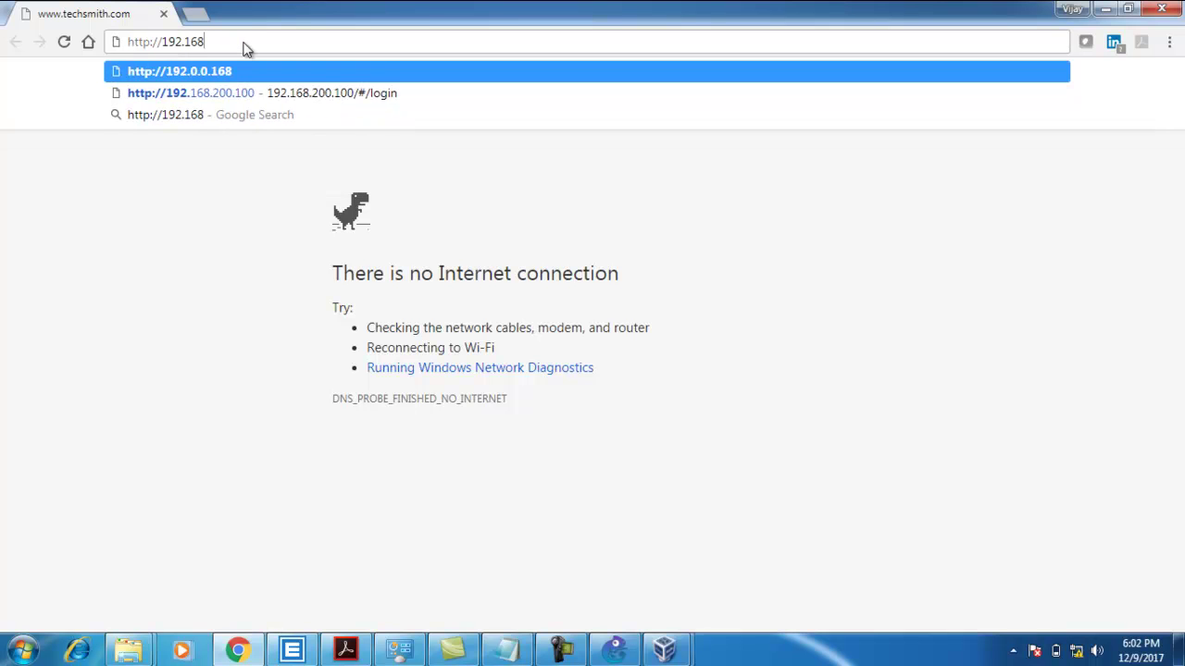
pyautogui.write('/.56')
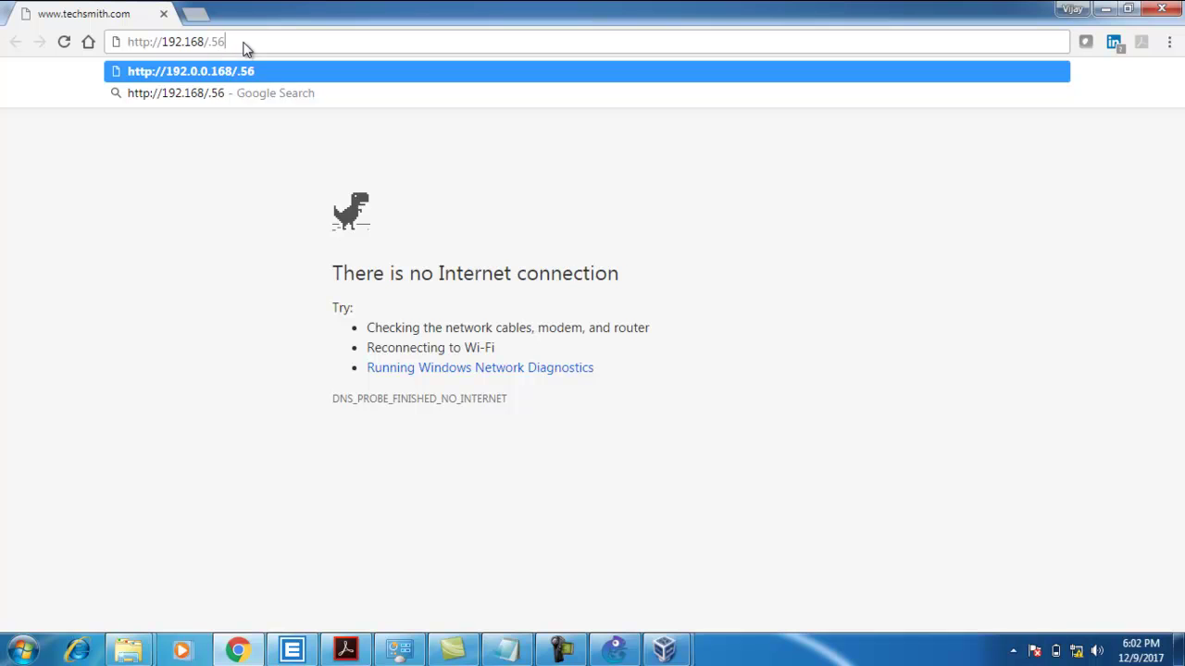
pyautogui.press('BackSpace')
pyautogui.press('BackSpace')
pyautogui.press('BackSpace')
pyautogui.press('BackSpace')
pyautogui.write('.')
pyautogui.write('56.101')
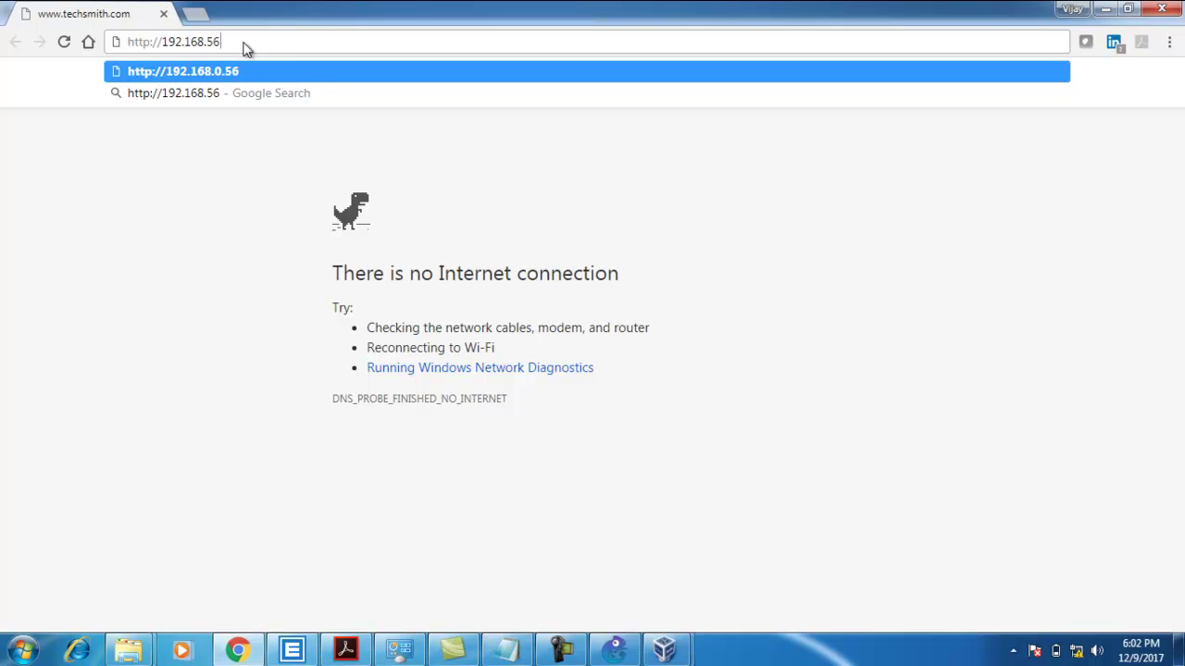
pyautogui.write(':')
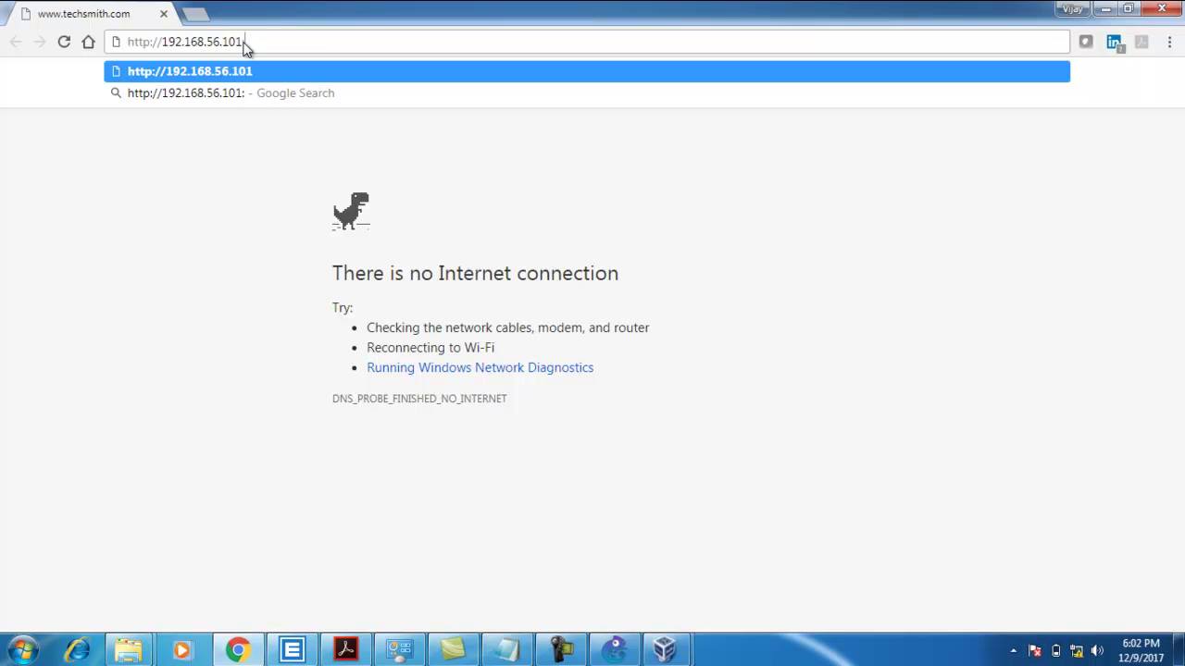
pyautogui.write('8000')
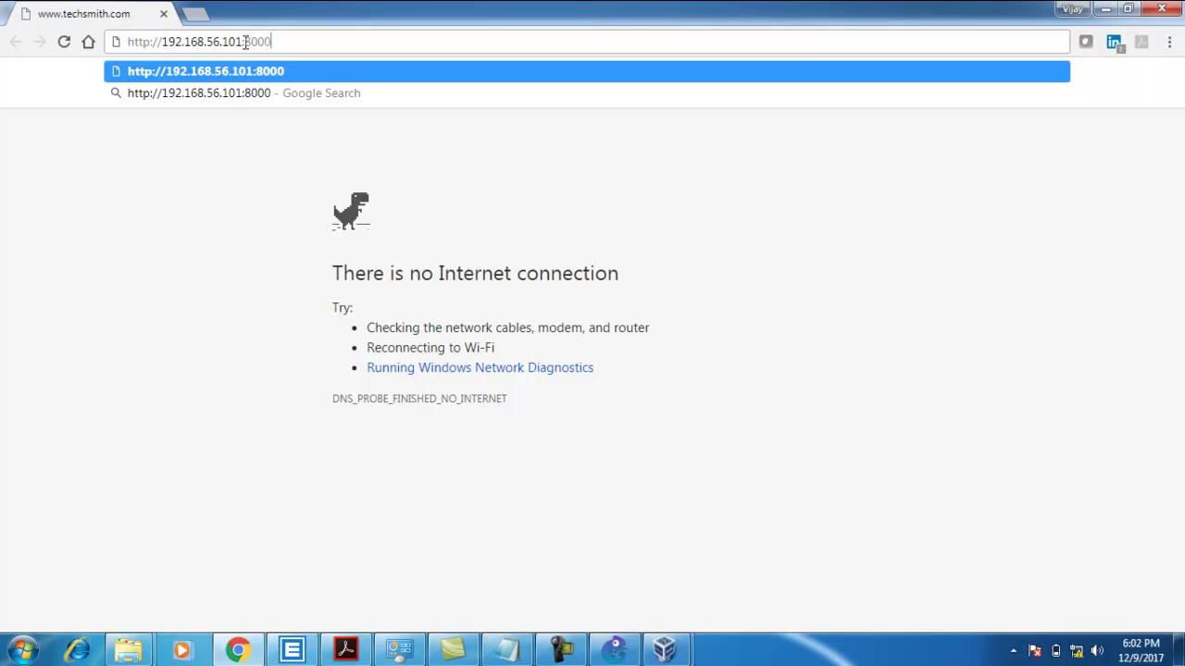
pyautogui.write('/up')
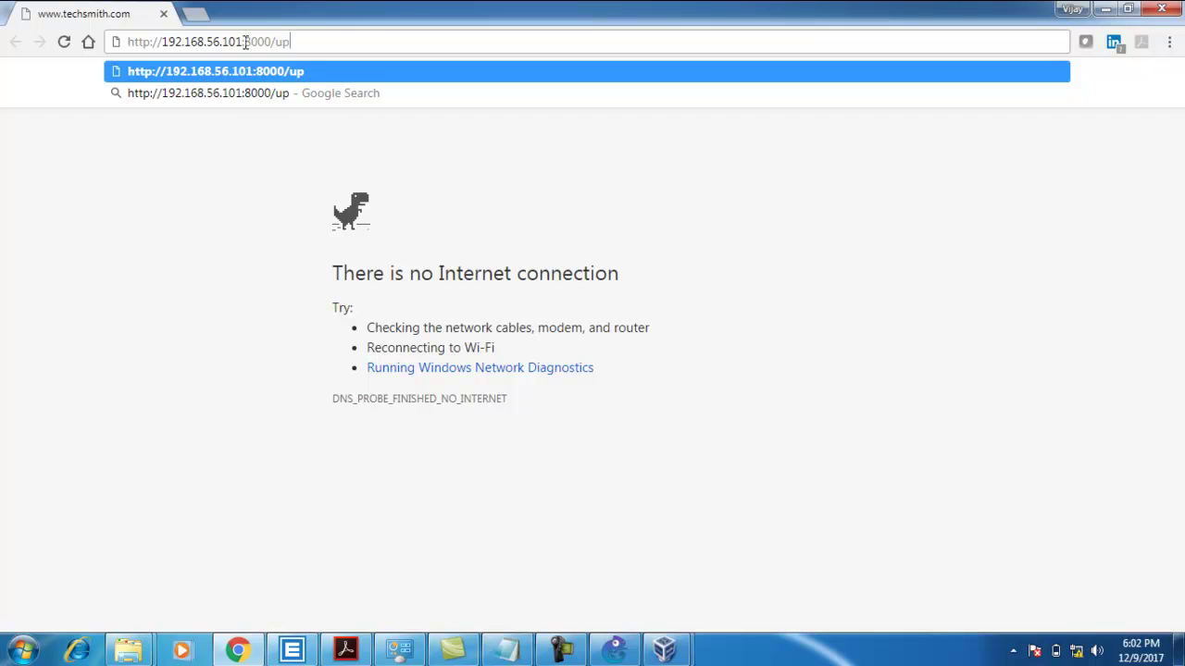
pyautogui.write('load')
pyautogui.press('Return')
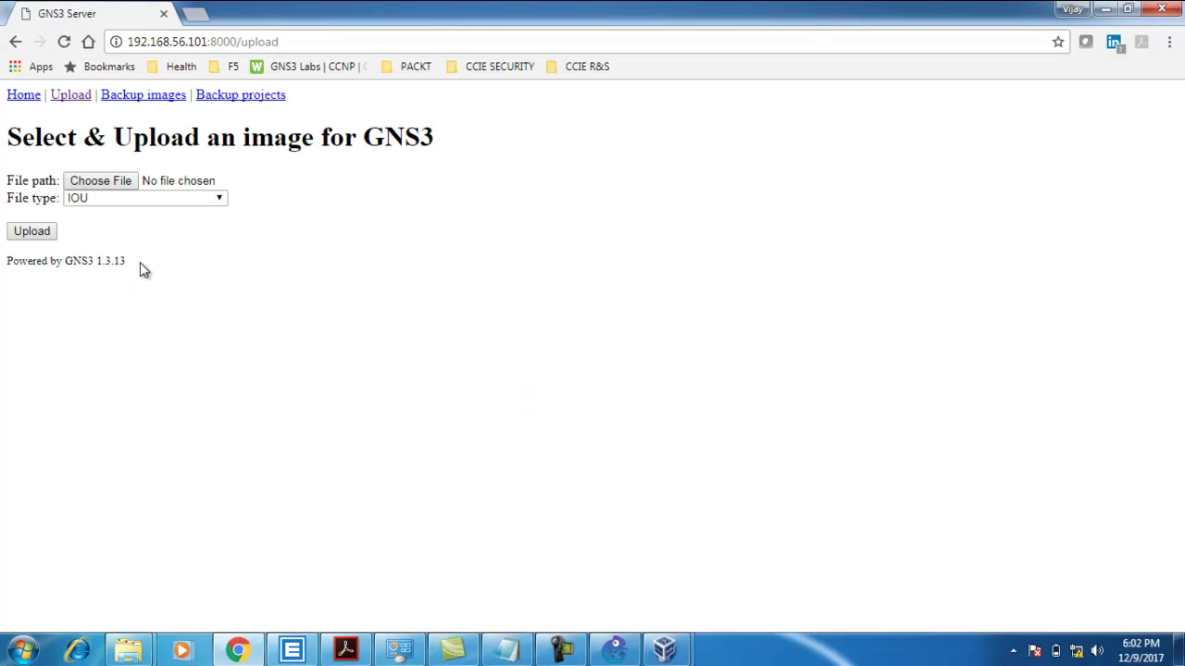
# Upload i86bi-linux-l3-adventerprisek9-15.2.2.15T.bin from the desktop's GNS3 IOU folder with file type IOU.
pyautogui.click(113, 181)
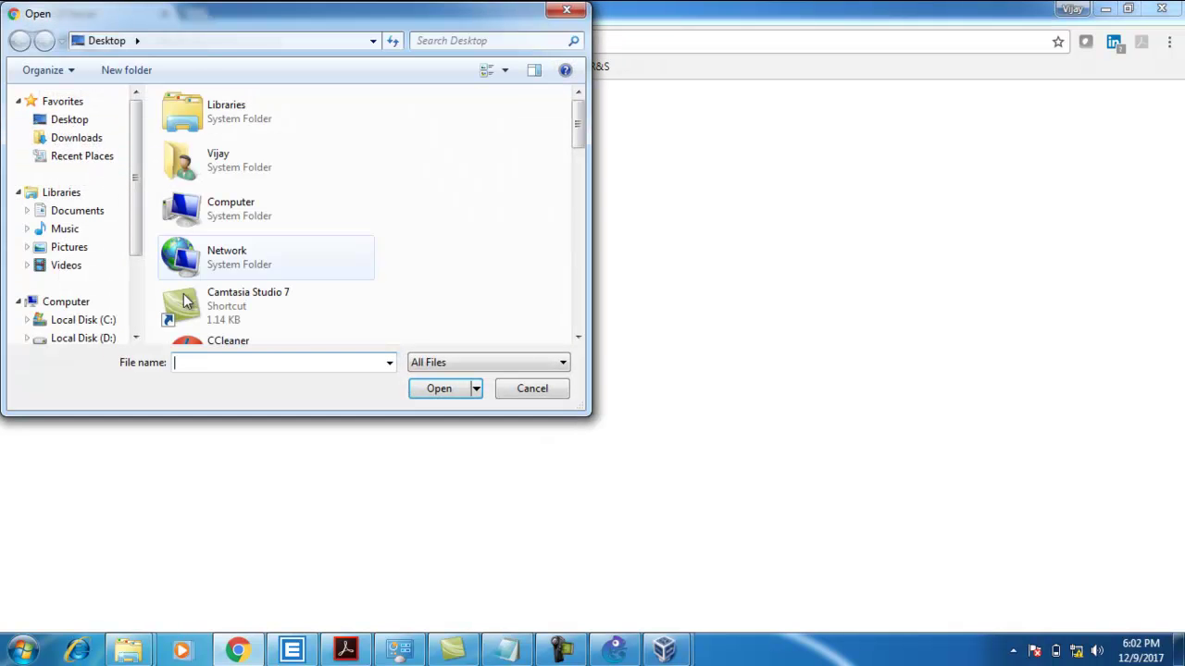
pyautogui.moveTo(581, 124); pyautogui.dragTo(573, 225)
pyautogui.doubleClick(218, 185)
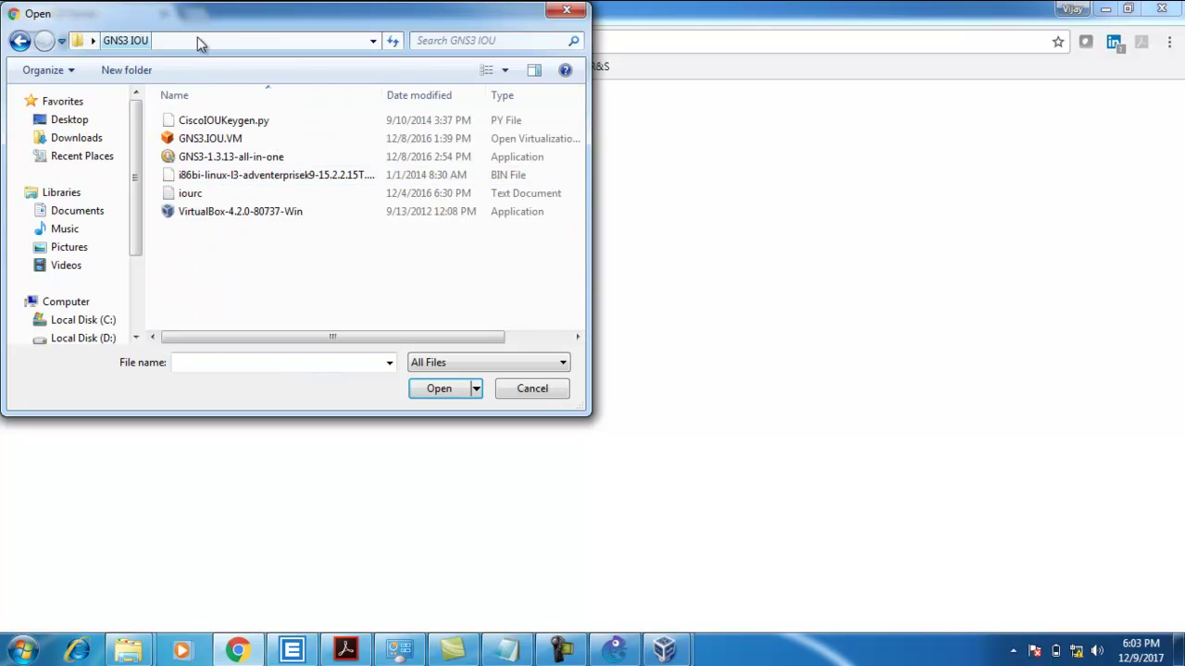
pyautogui.click(237, 182)
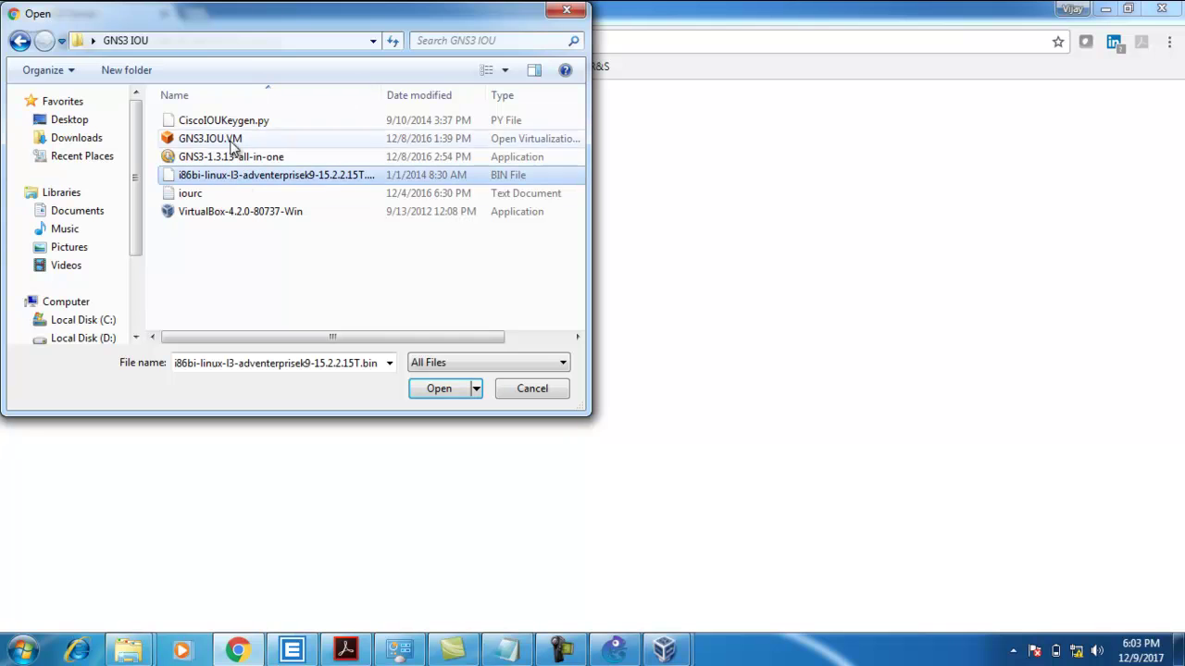
pyautogui.click(431, 389)
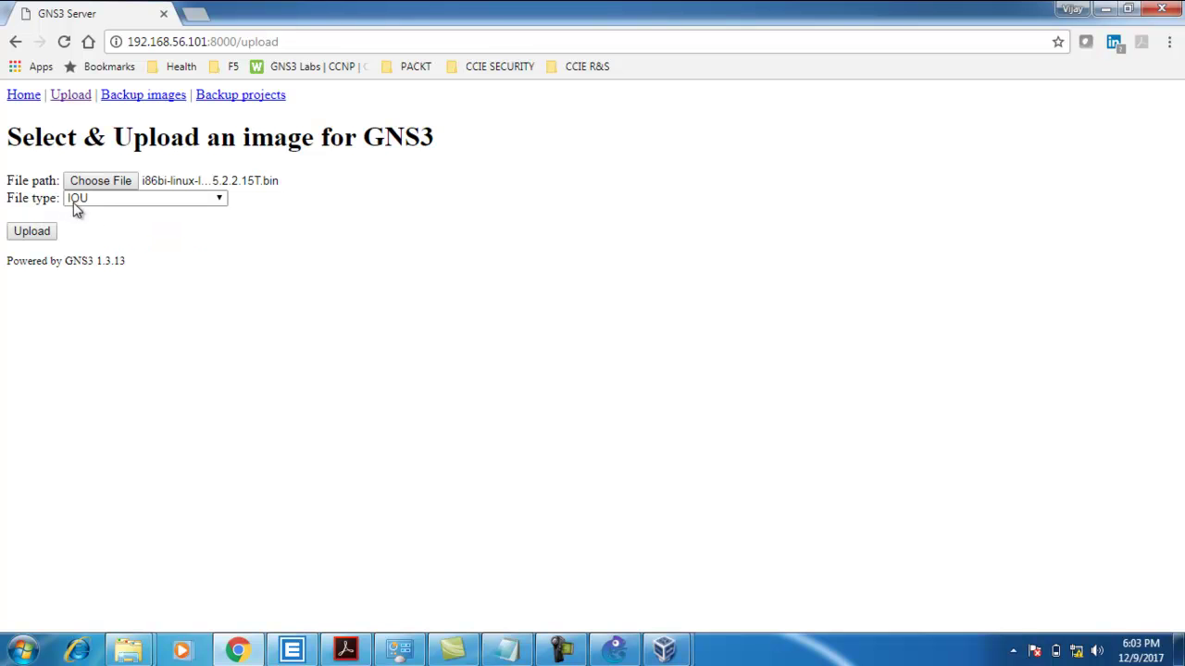
pyautogui.click(48, 233)
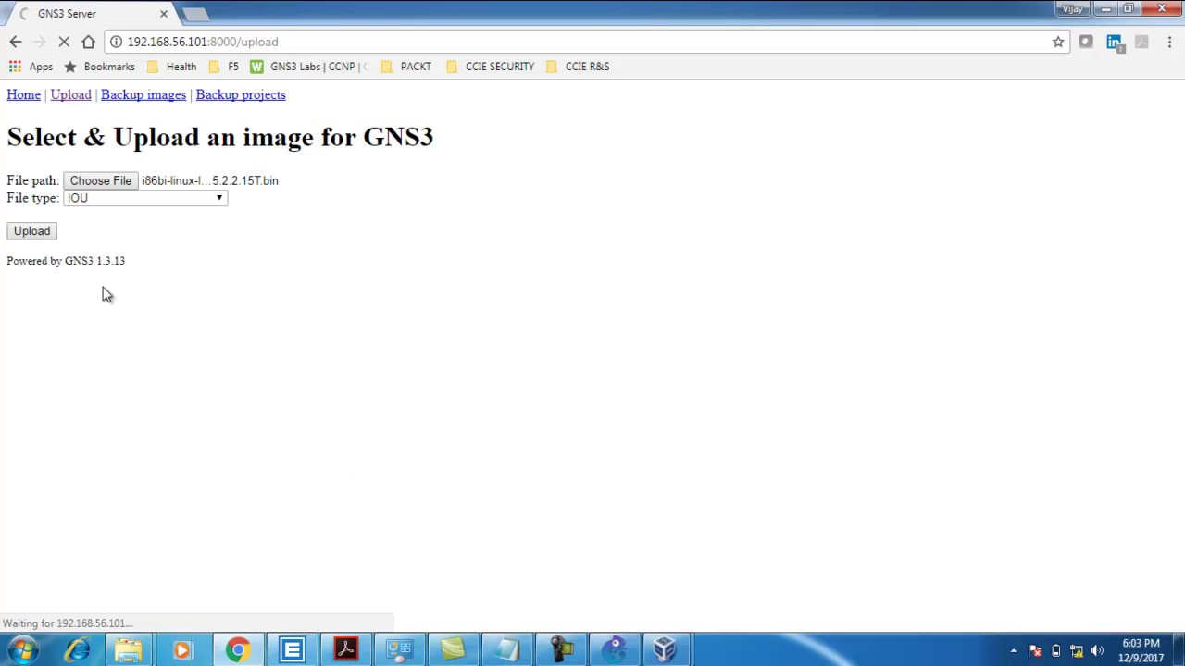
# Switch to GNS3 and choose 127.0.0.1 as the local server's host binding in the server preferences.
pyautogui.click(615, 650)
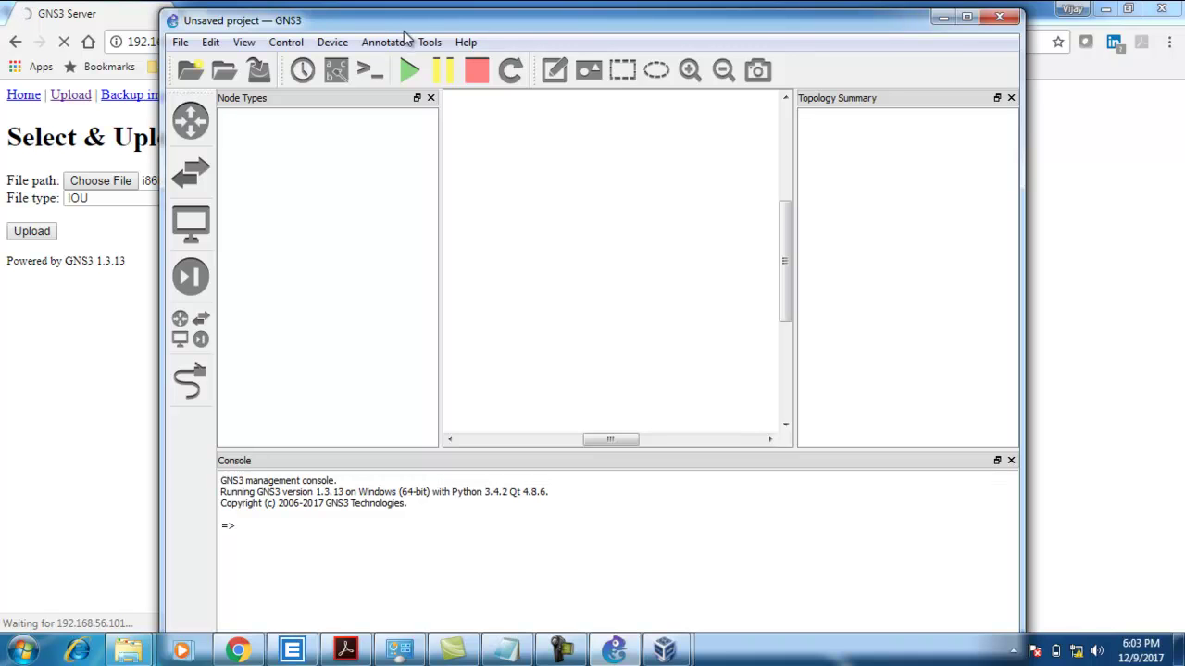
pyautogui.click(218, 45)
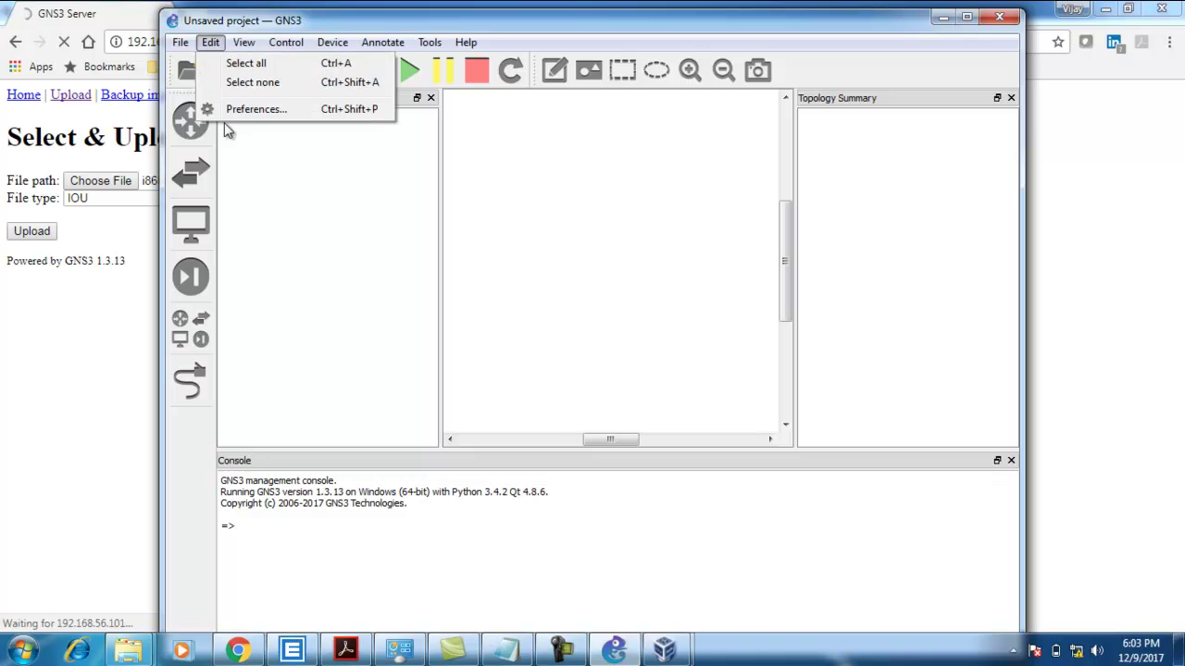
pyautogui.click(251, 108)
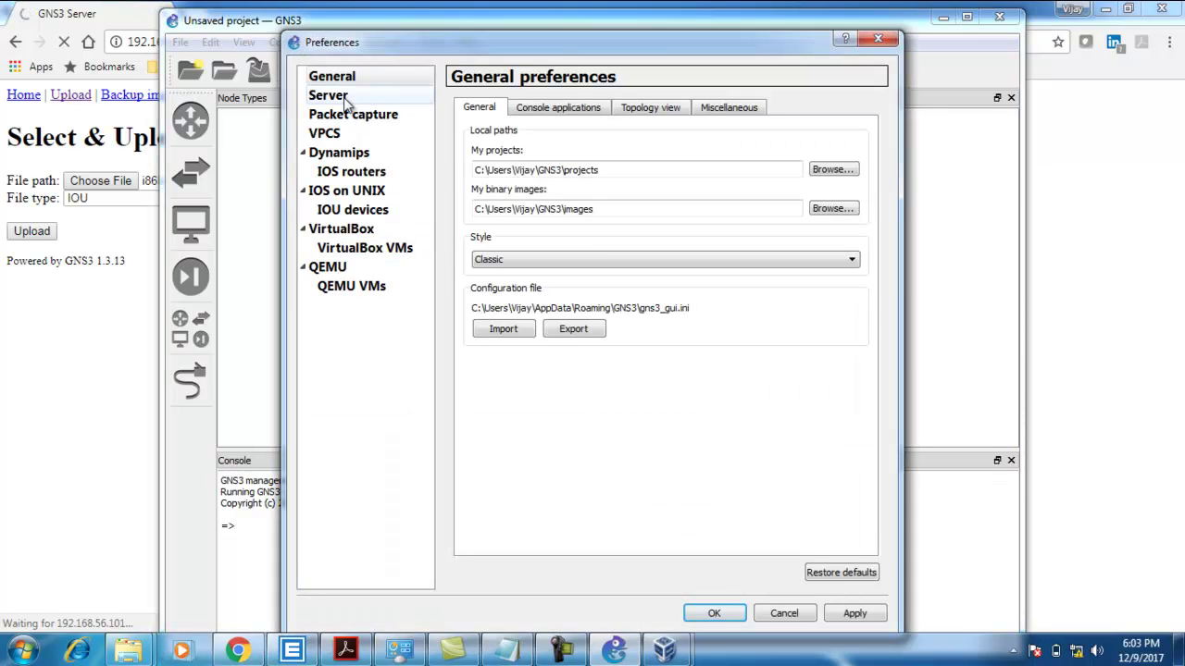
pyautogui.click(345, 99)
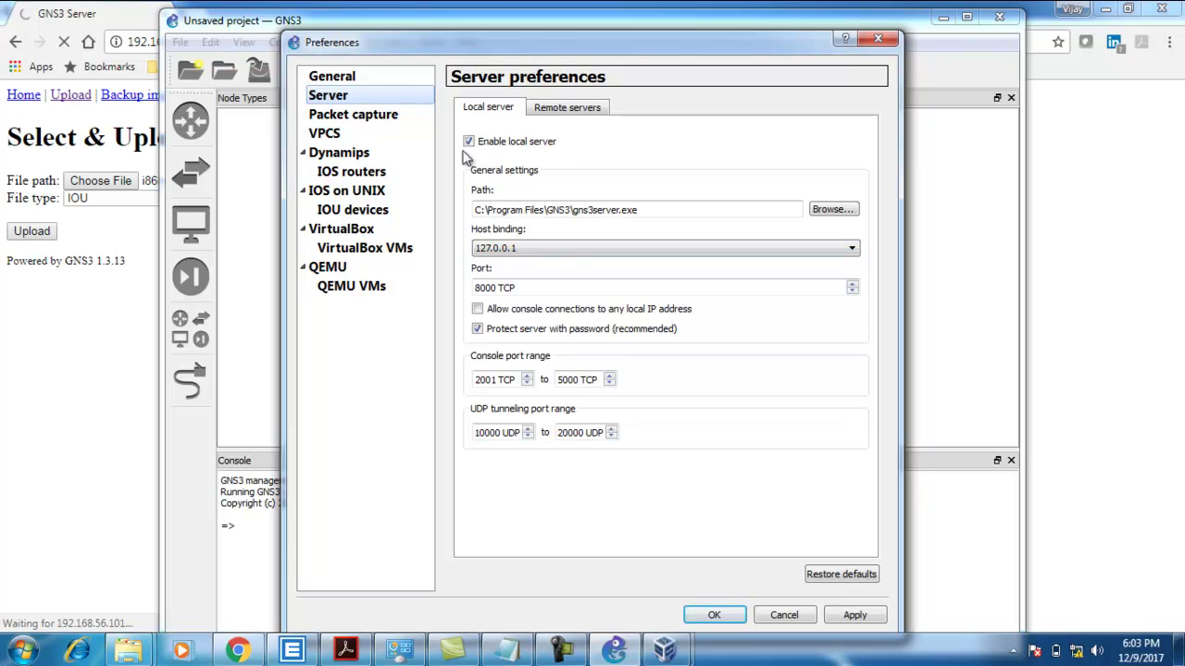
pyautogui.click(591, 249)
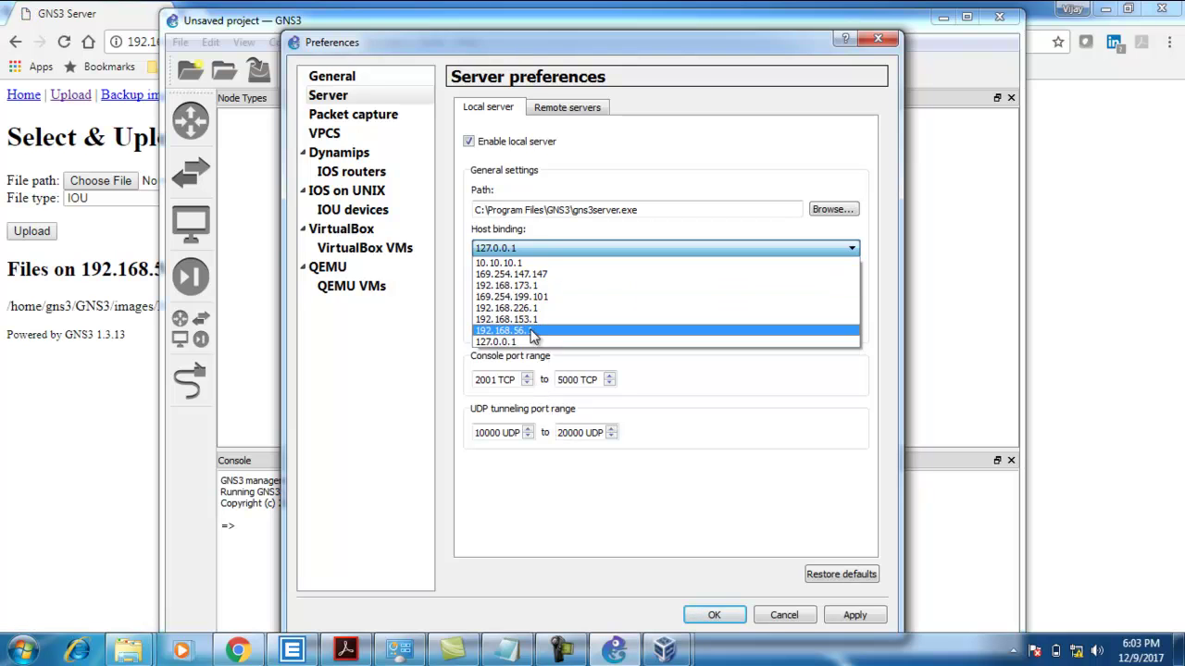
pyautogui.click(513, 342)
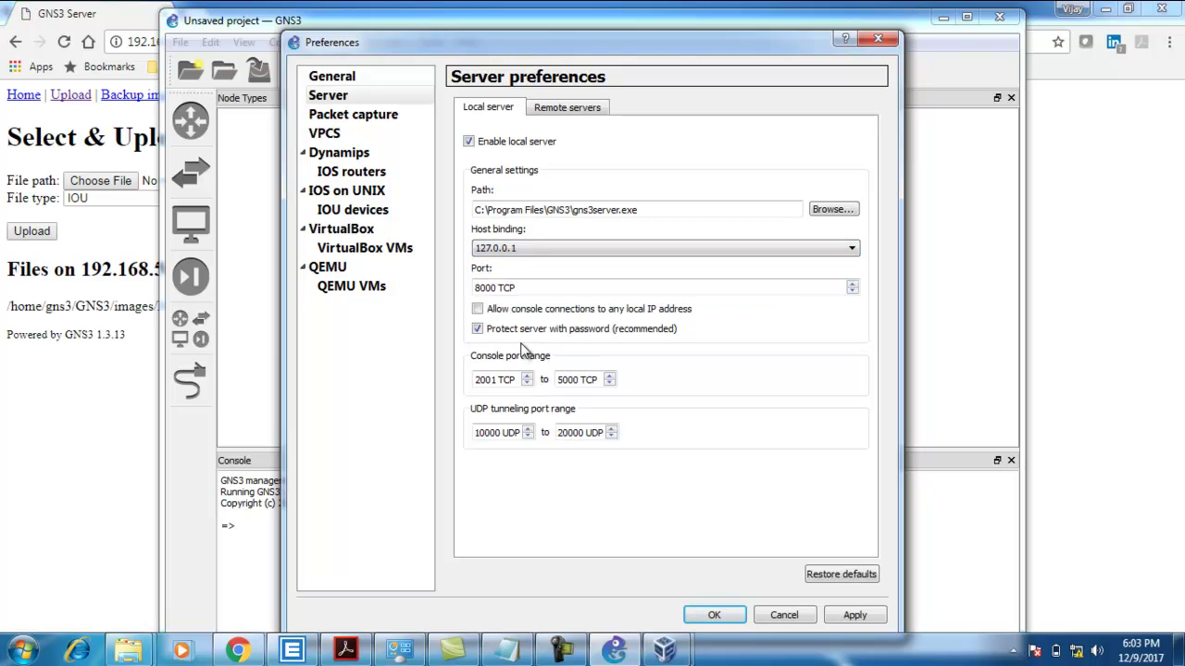
# Add 192.168.56.101 with port 8000 as a remote server and save the preferences.
pyautogui.click(549, 112)
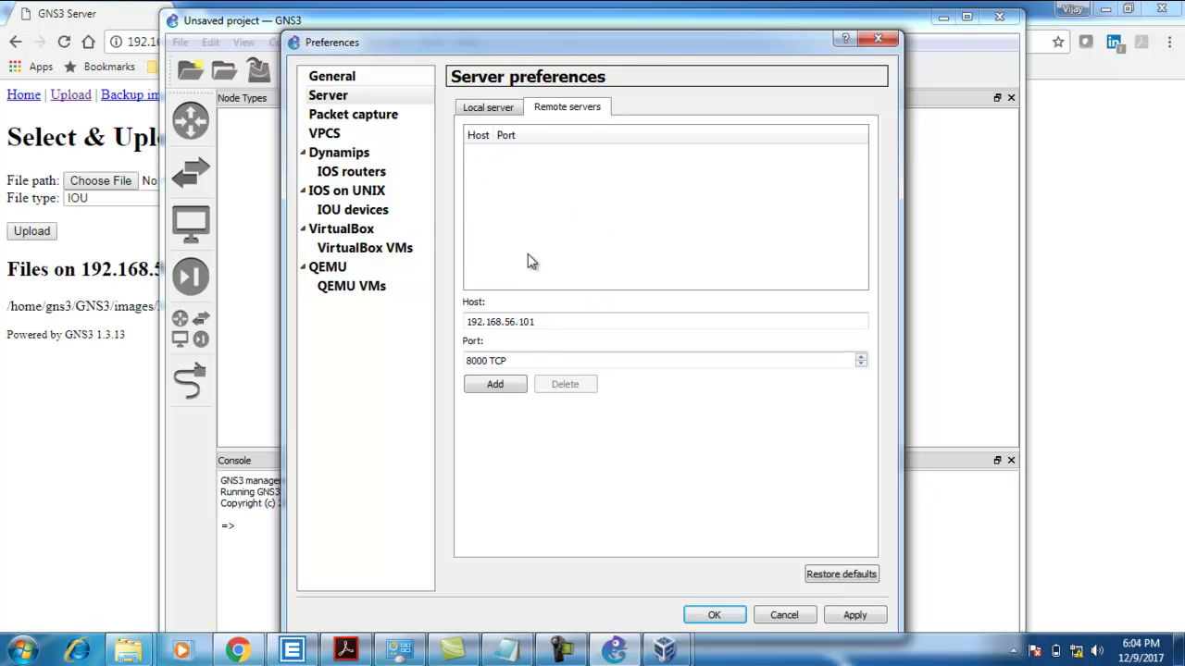
pyautogui.click(497, 386)
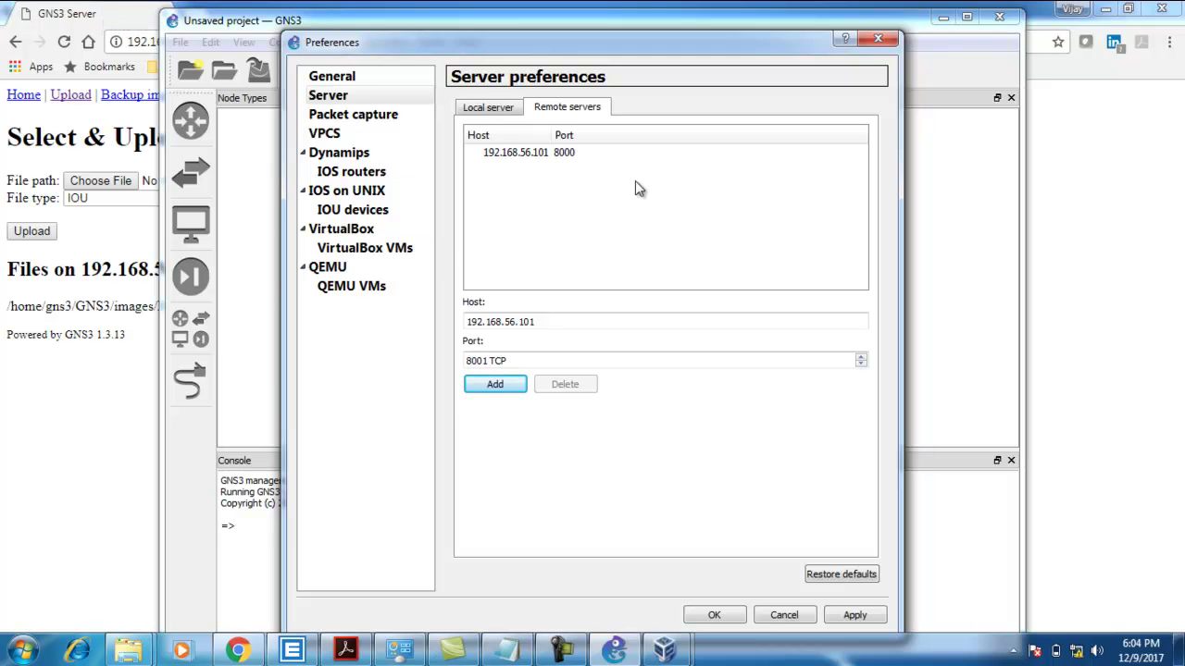
pyautogui.click(849, 616)
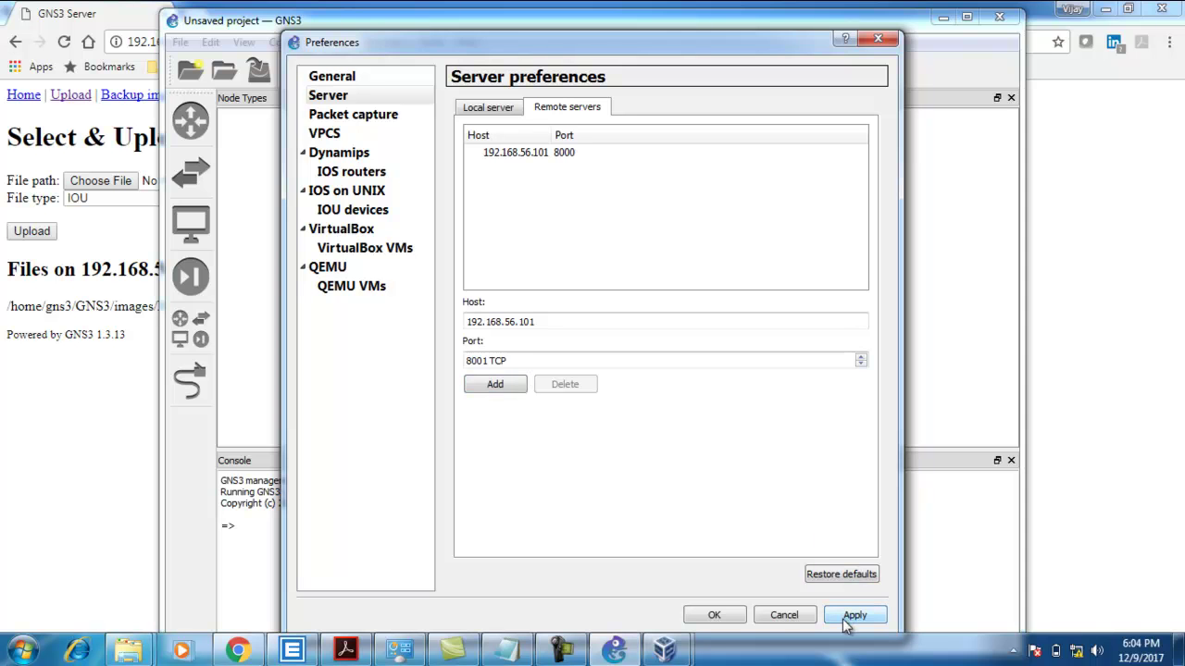
pyautogui.click(717, 614)
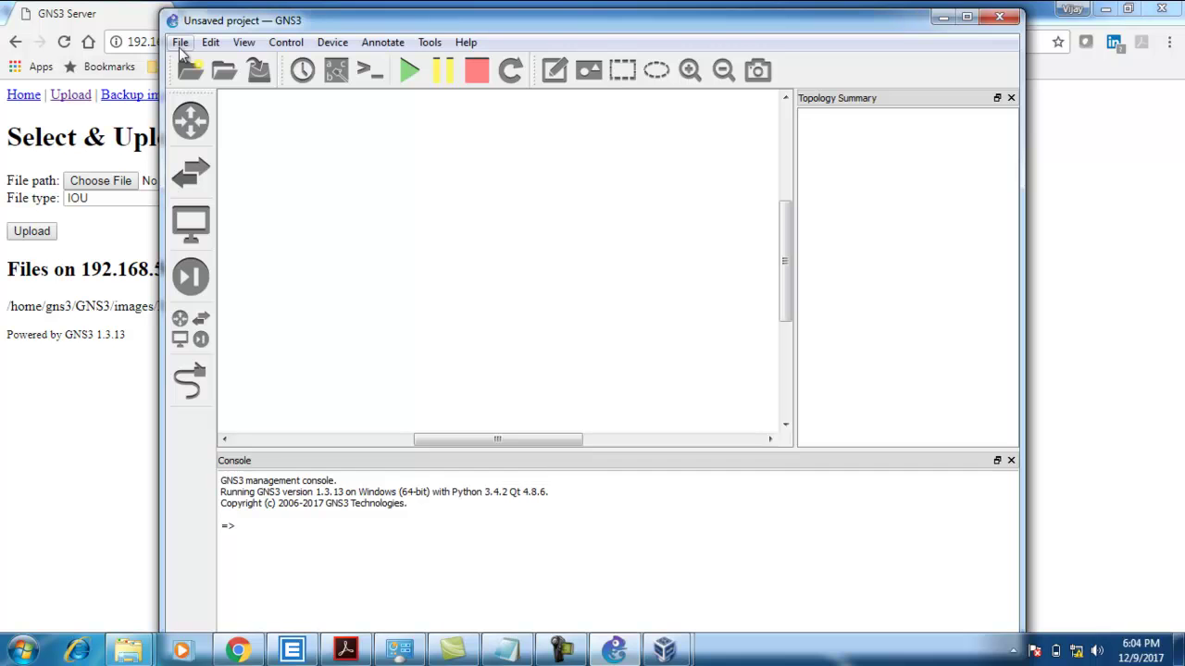
# Set the IOURC license path in the IOS on UNIX preferences to iourc.txt from the desktop's GNS3 IOU folder and apply it.
pyautogui.click(210, 43)
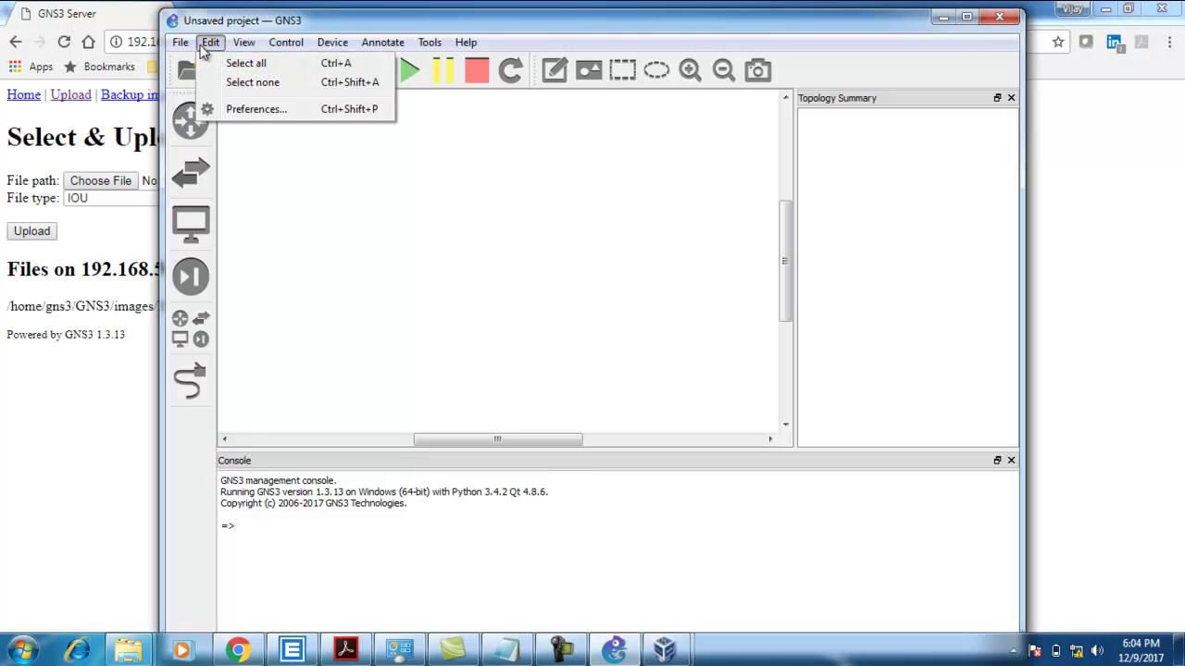
pyautogui.click(248, 109)
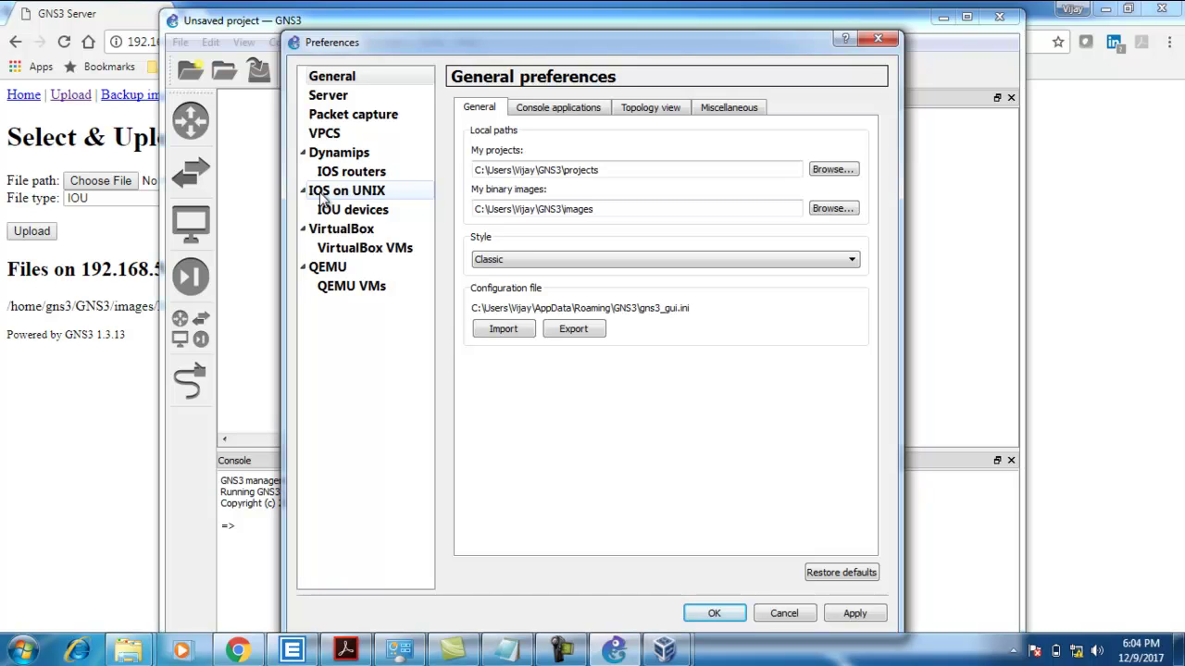
pyautogui.click(360, 195)
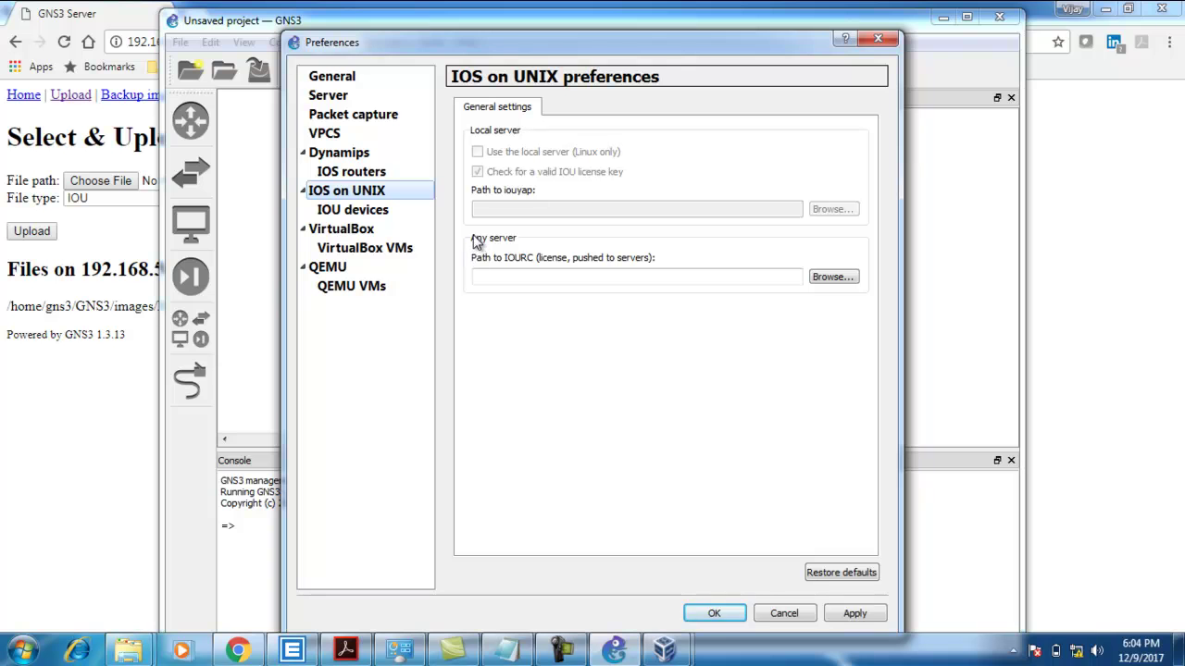
pyautogui.click(832, 278)
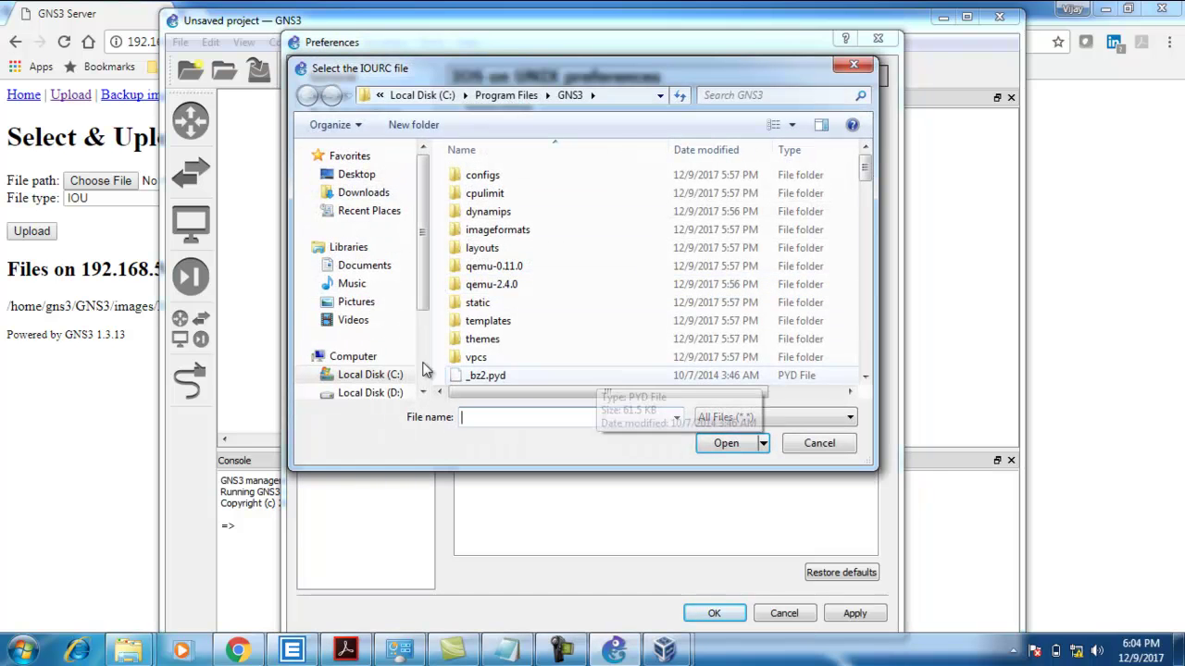
pyautogui.click(360, 176)
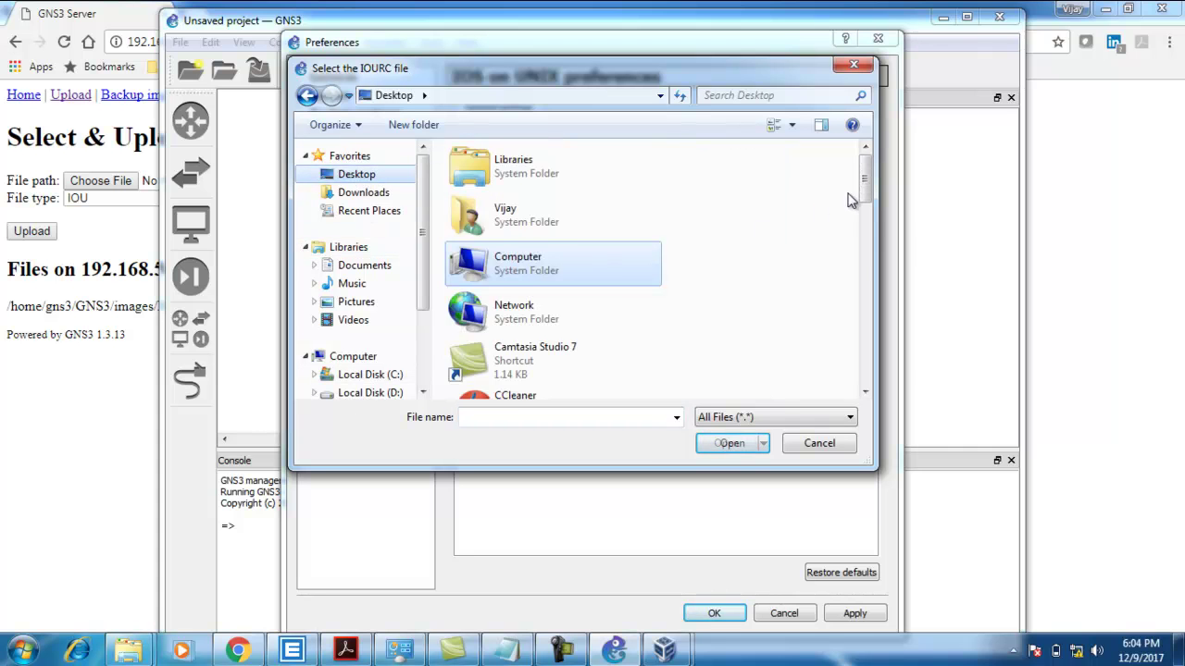
pyautogui.moveTo(865, 185); pyautogui.dragTo(864, 279)
pyautogui.doubleClick(542, 244)
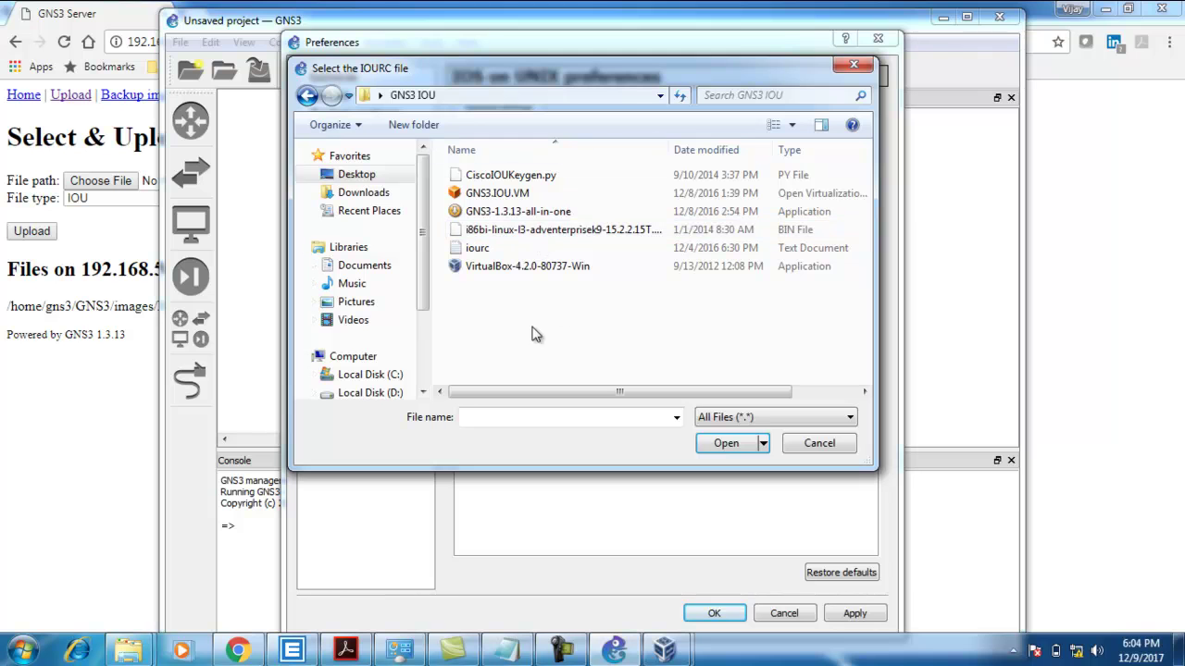
pyautogui.click(474, 254)
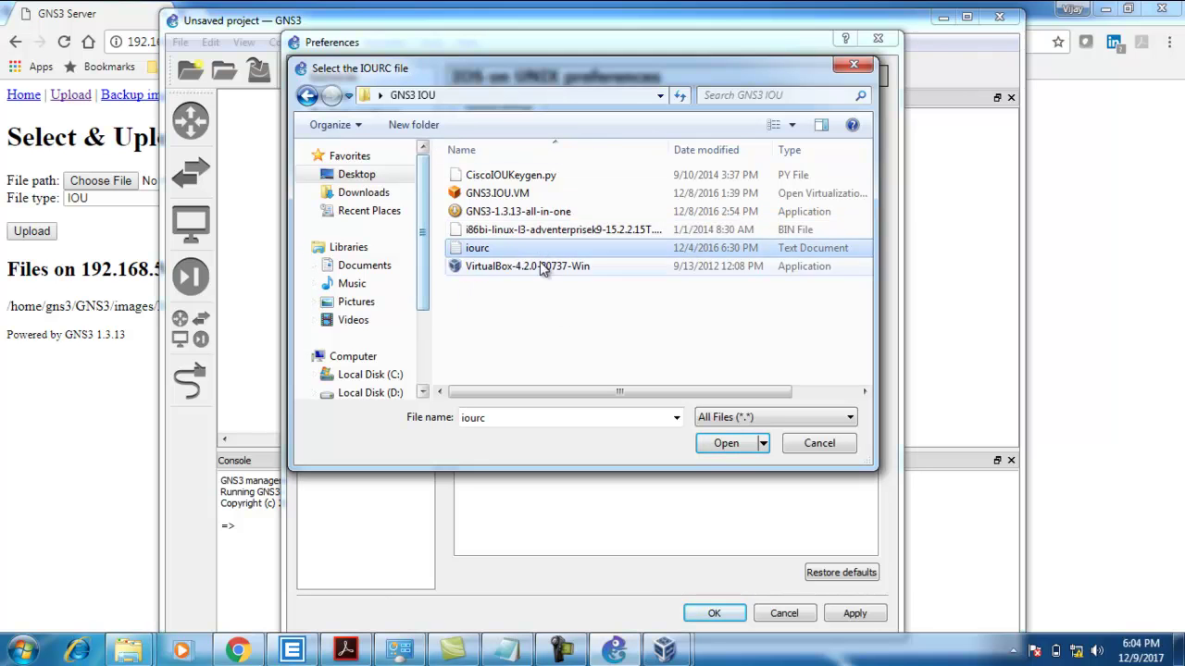
pyautogui.click(722, 437)
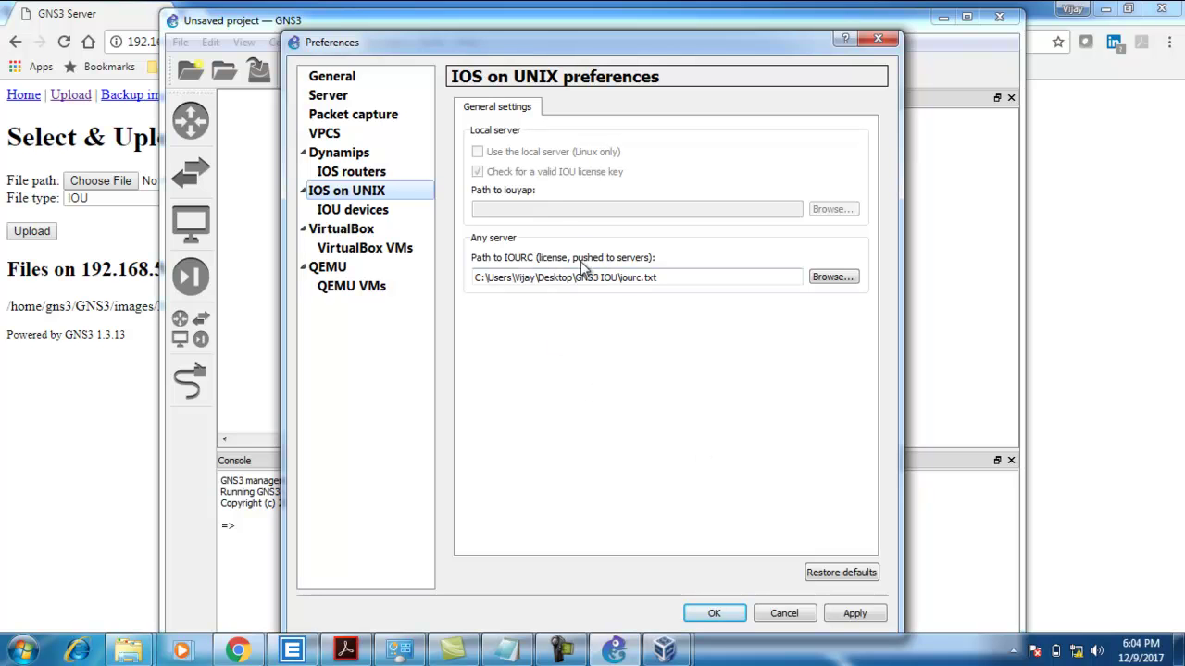
pyautogui.click(856, 613)
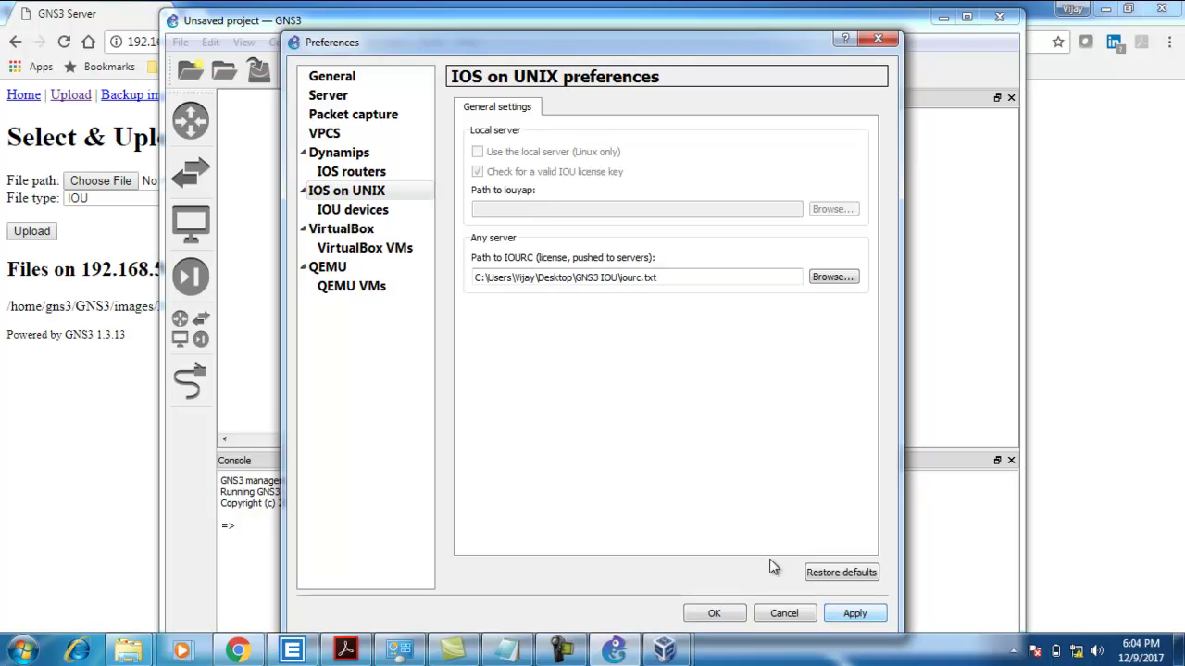
# Begin a new IOU device template on the remote server type, keeping load balancing across all available remote servers.
pyautogui.click(357, 210)
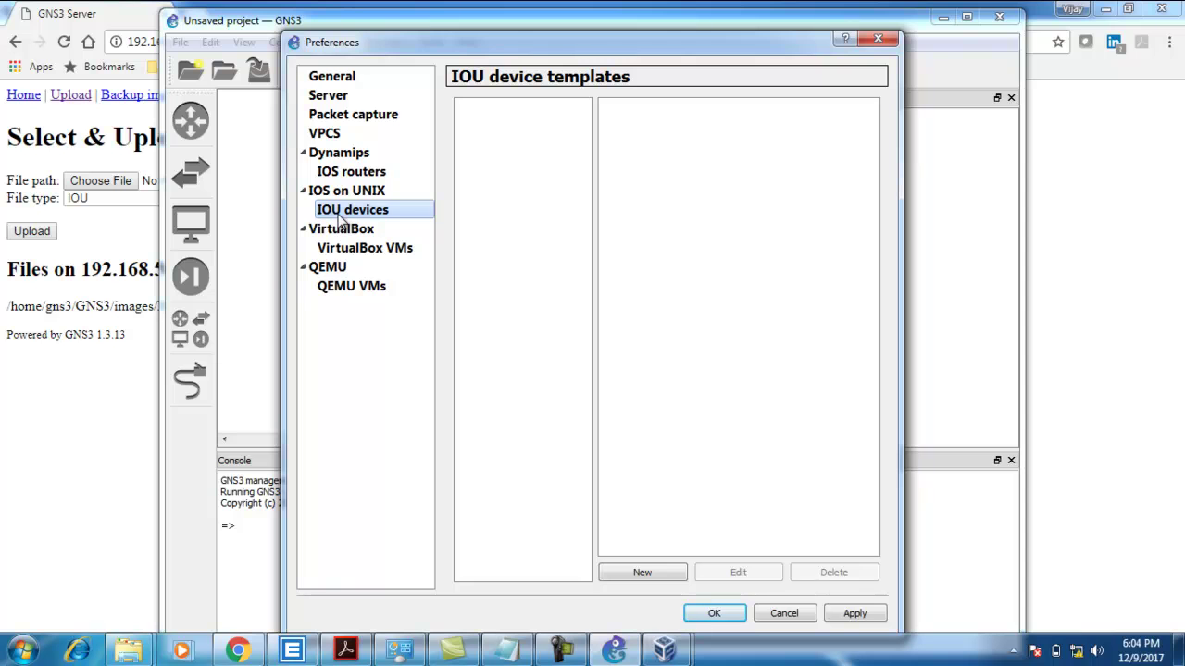
pyautogui.click(649, 573)
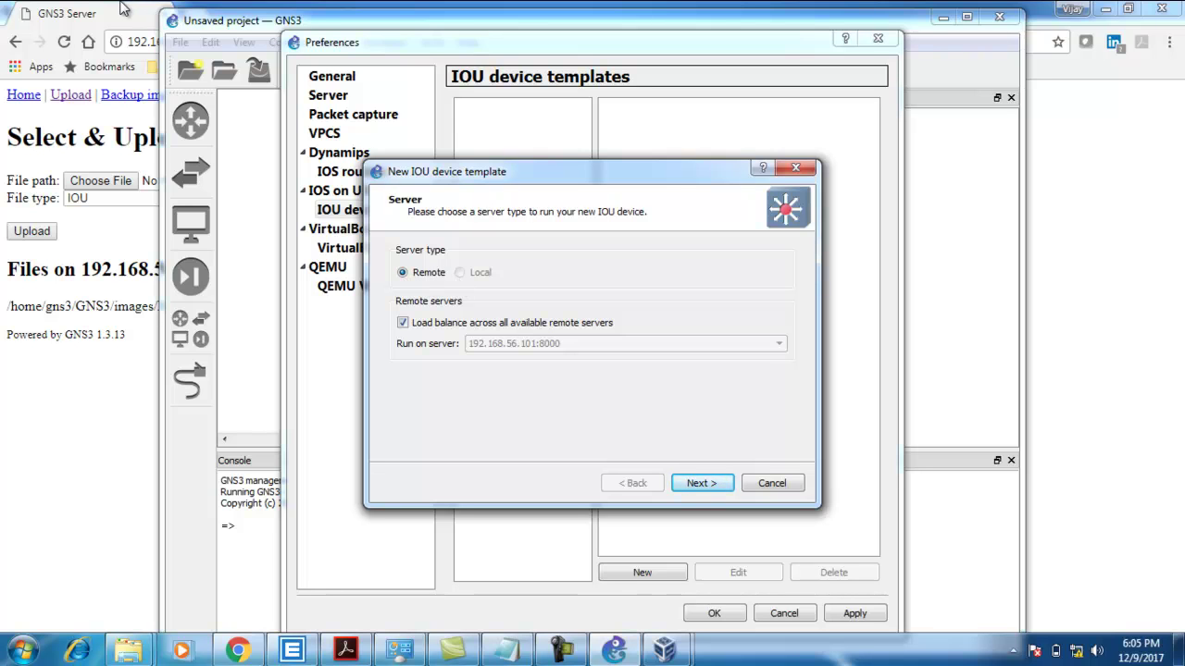
pyautogui.click(700, 483)
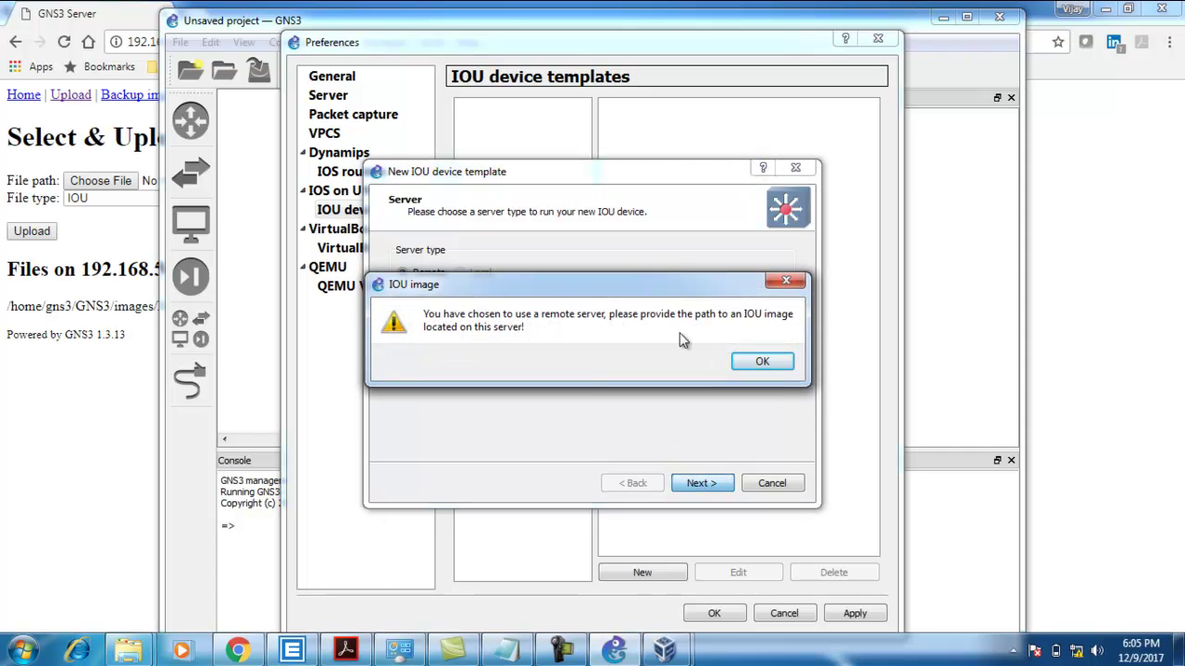
pyautogui.click(759, 361)
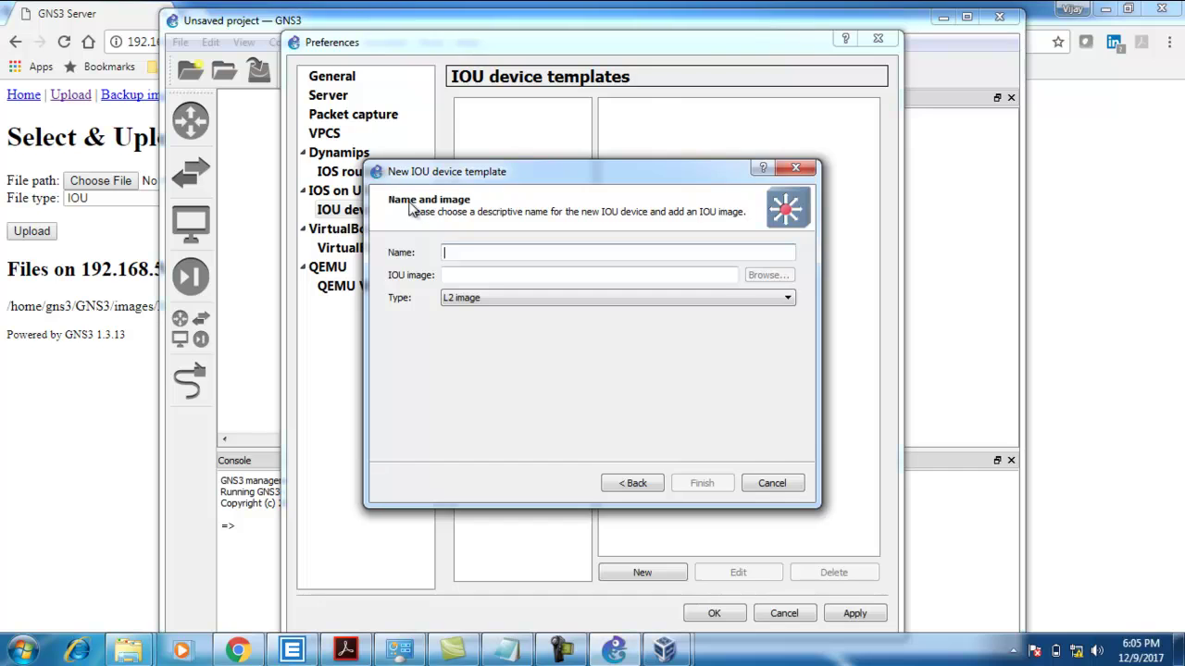
# Copy the uploaded .bin image's full path from the GNS3 Server page in Chrome into the template's IOU image setting in GNS3.
pyautogui.click(71, 251)
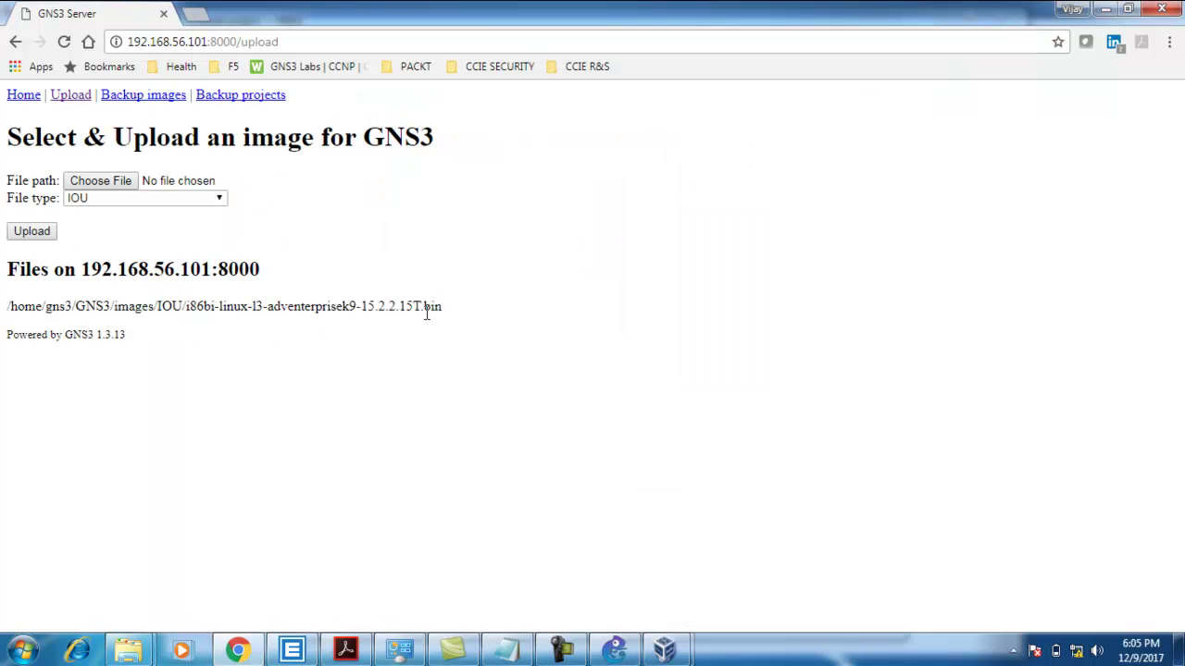
pyautogui.moveTo(443, 307); pyautogui.dragTo(8, 312)
pyautogui.hotkey('ctrl', 'c')
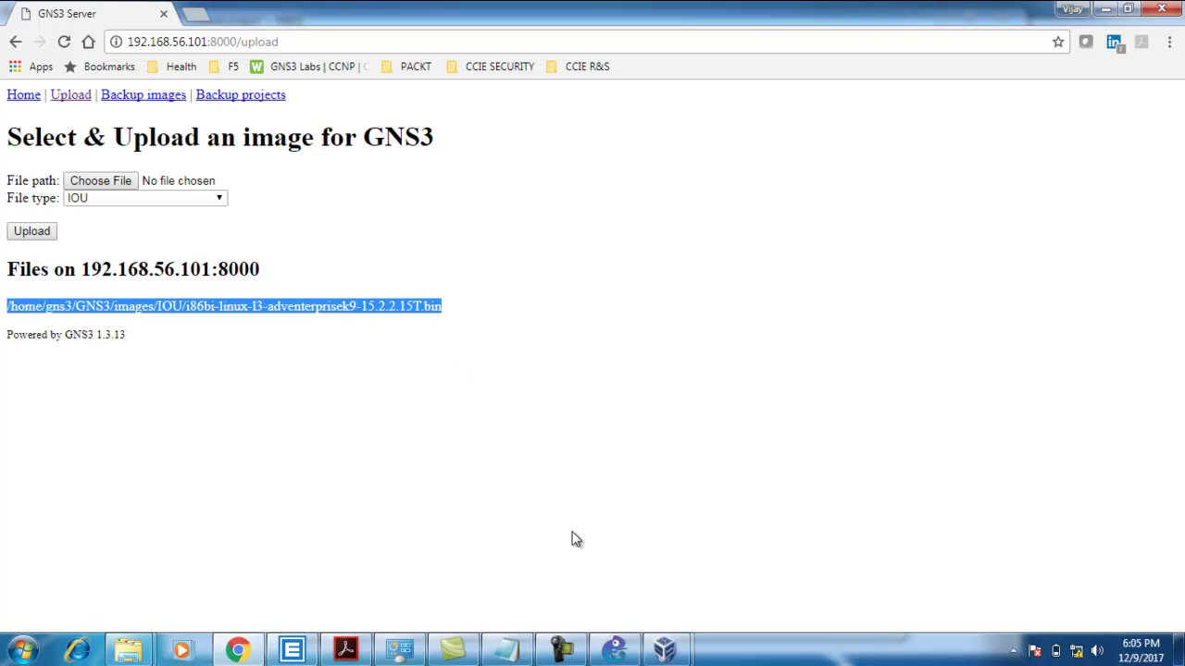
pyautogui.click(615, 652)
pyautogui.click(458, 276)
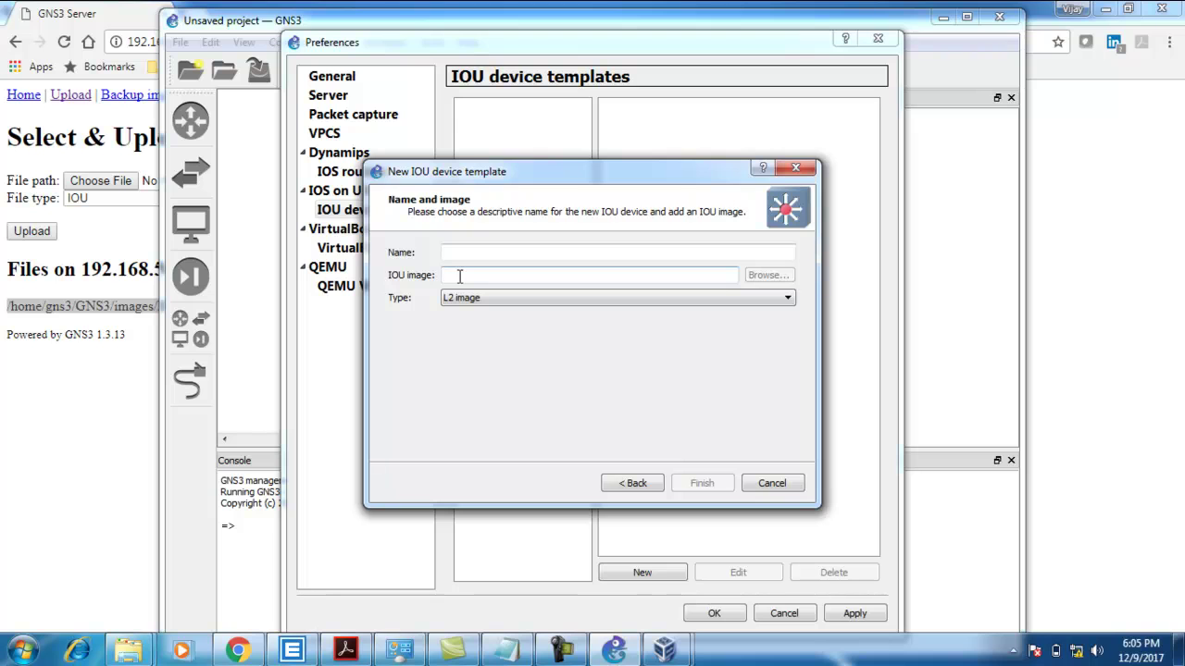
pyautogui.hotkey('ctrl', 'v')
# Name the IOU device template L3 with type L3 image, finish it and save the preferences.
pyautogui.click(465, 250)
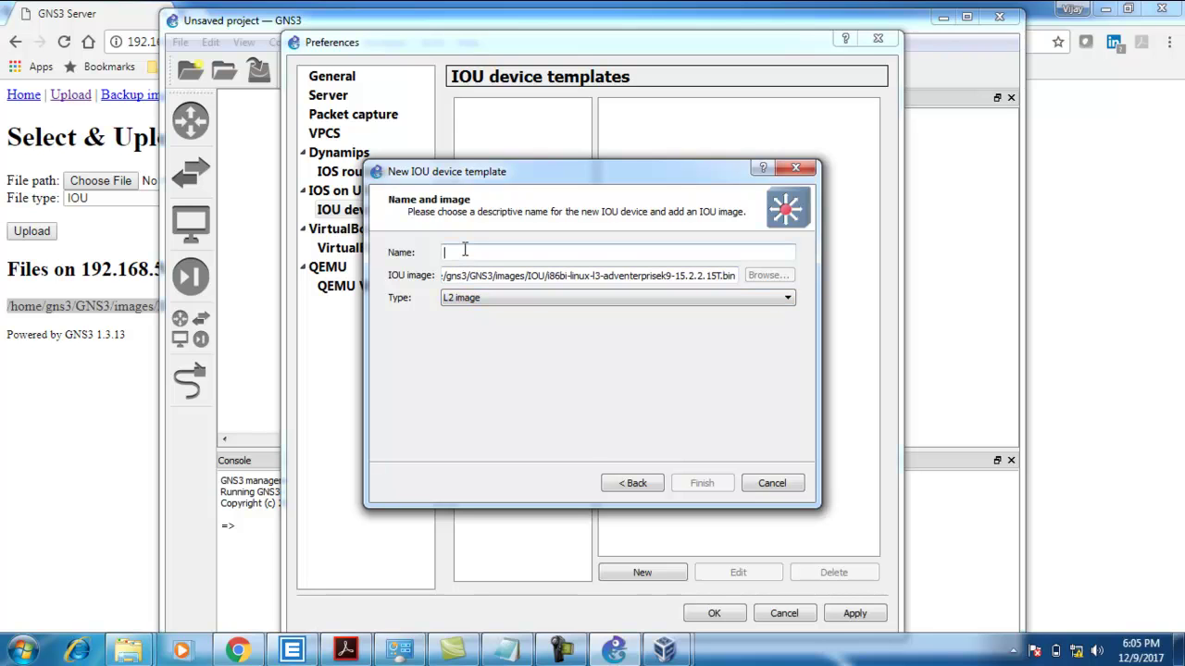
pyautogui.write('L3')
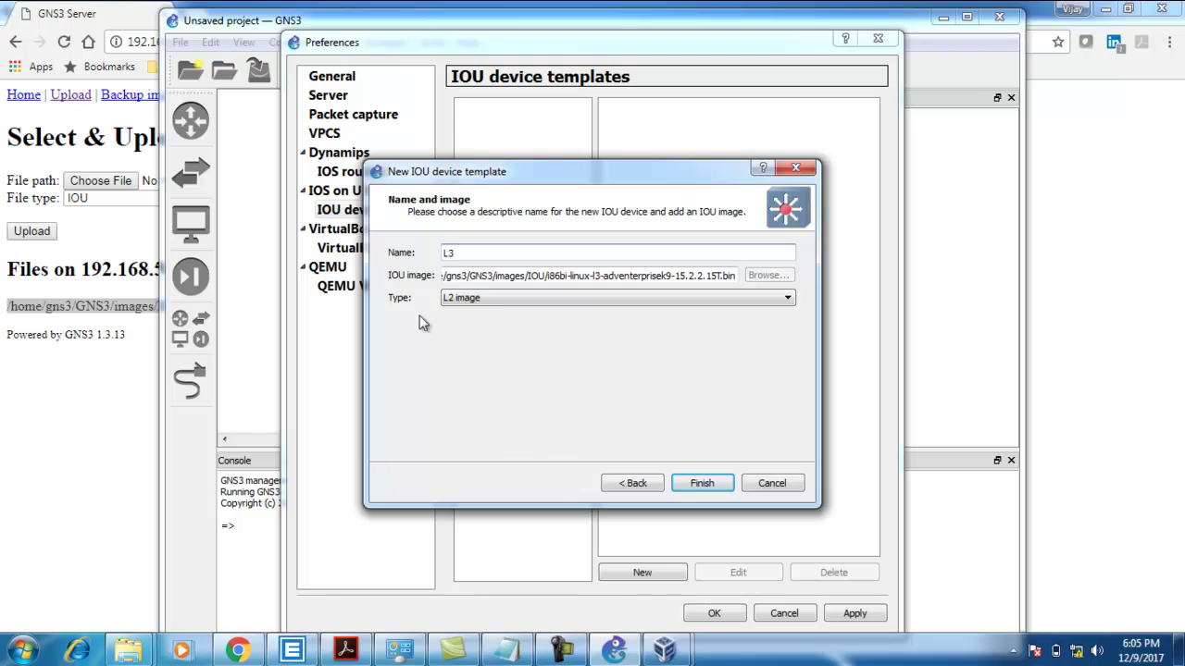
pyautogui.click(481, 298)
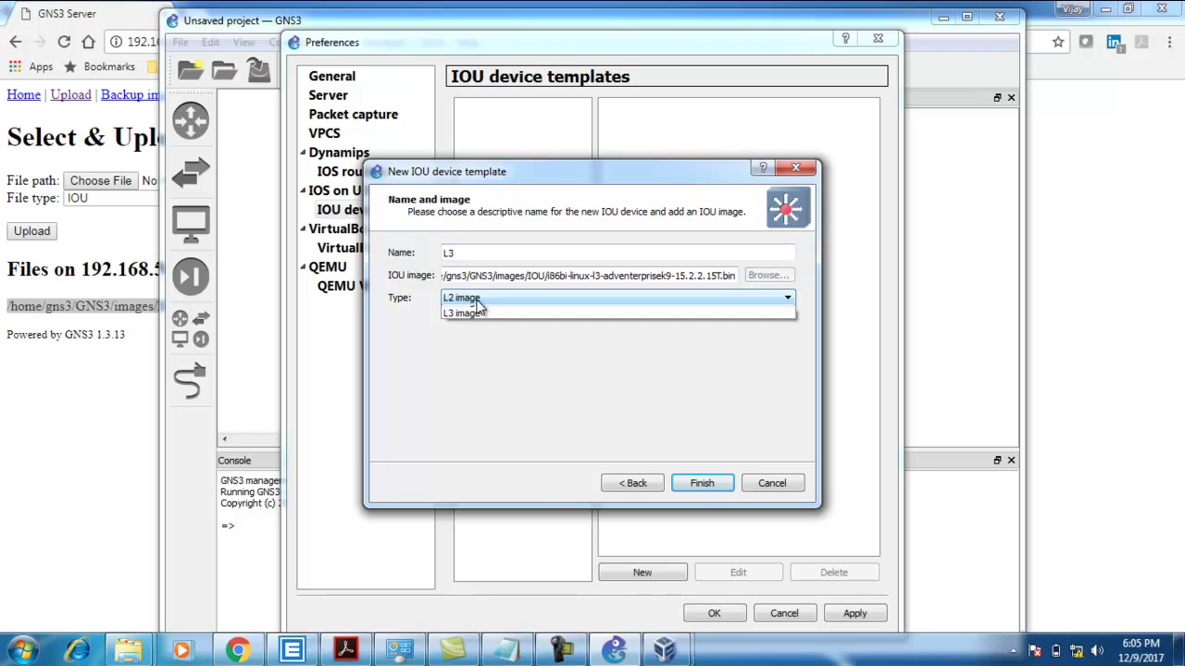
pyautogui.click(482, 323)
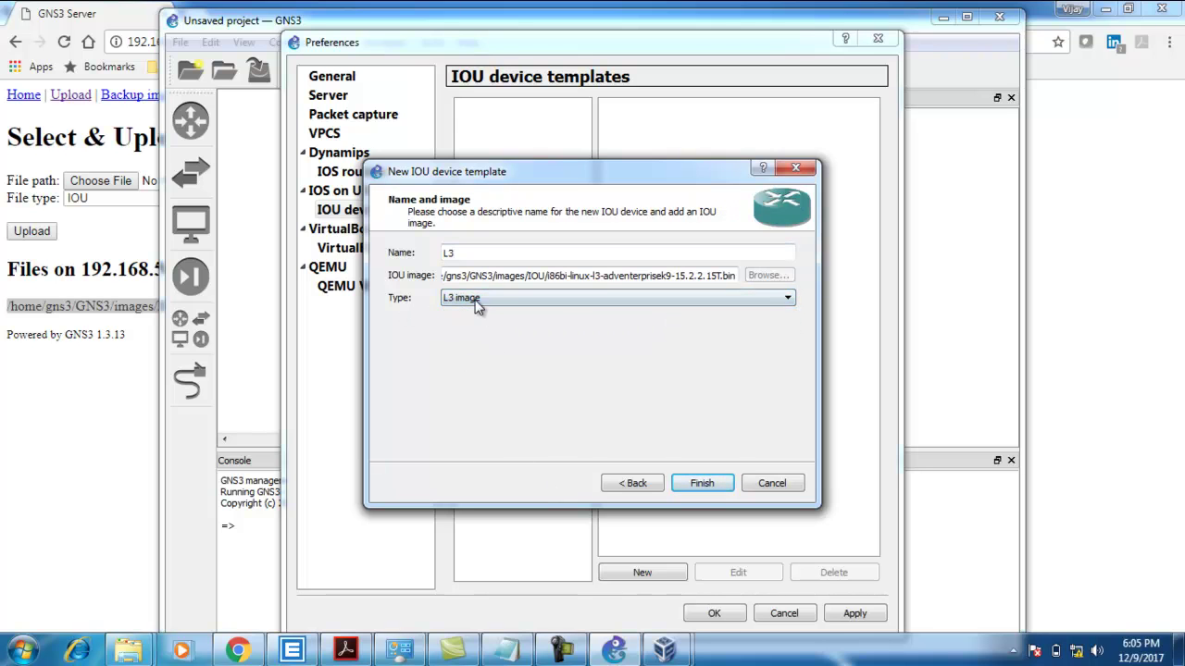
pyautogui.click(696, 482)
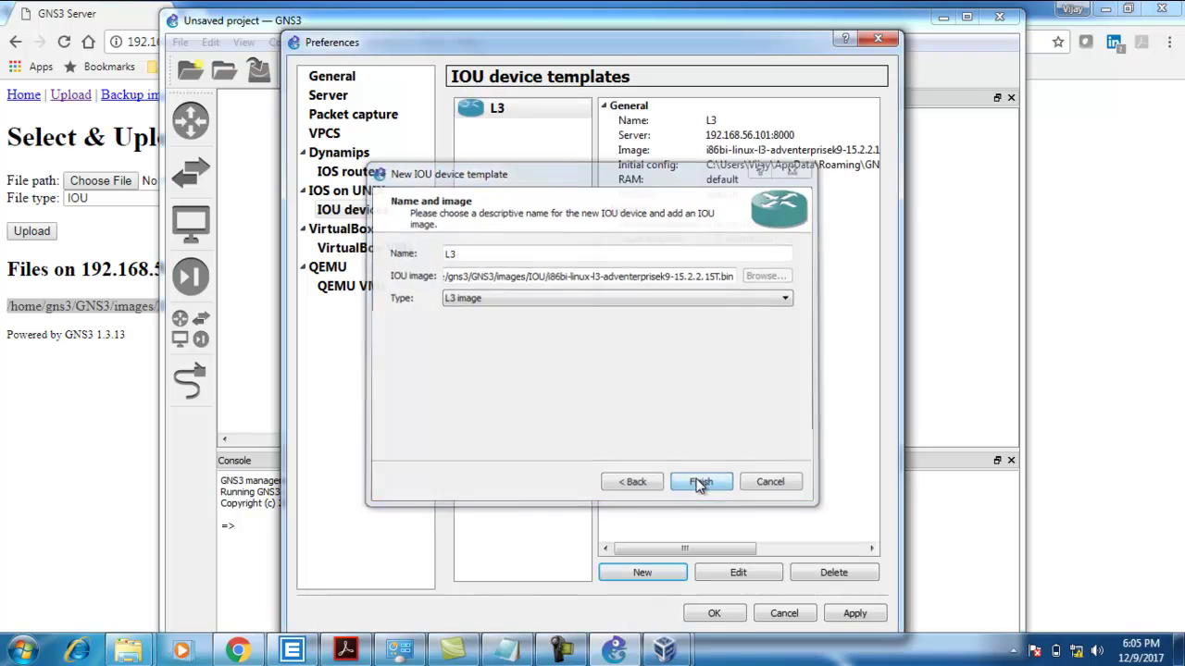
pyautogui.click(843, 615)
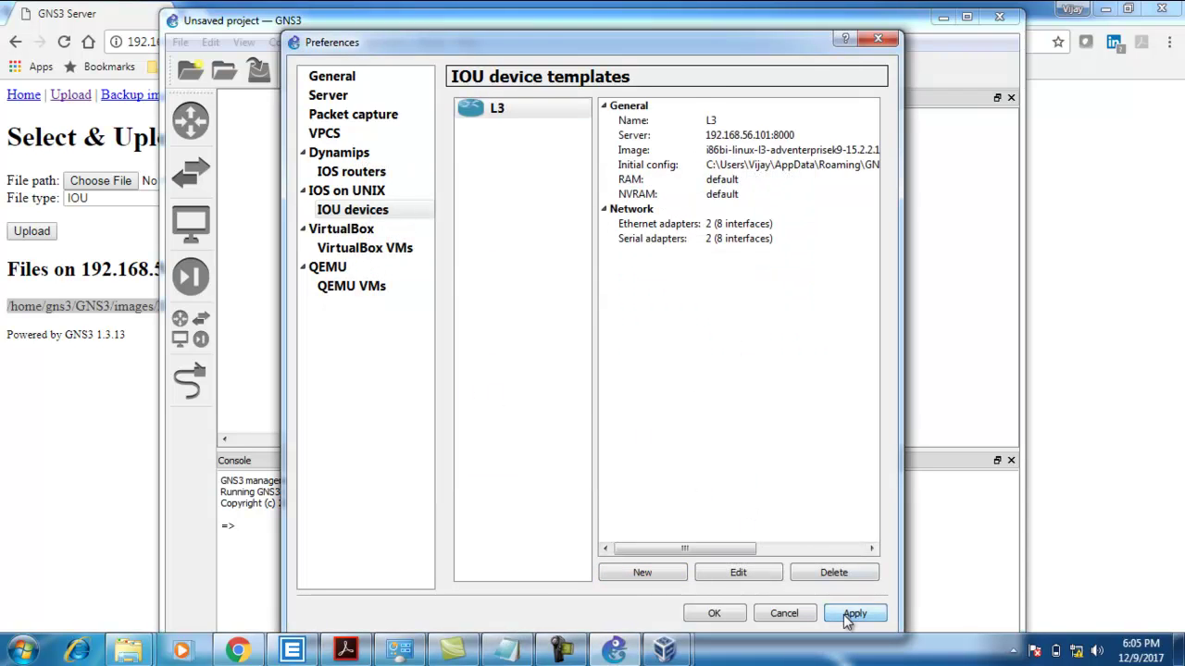
pyautogui.click(715, 612)
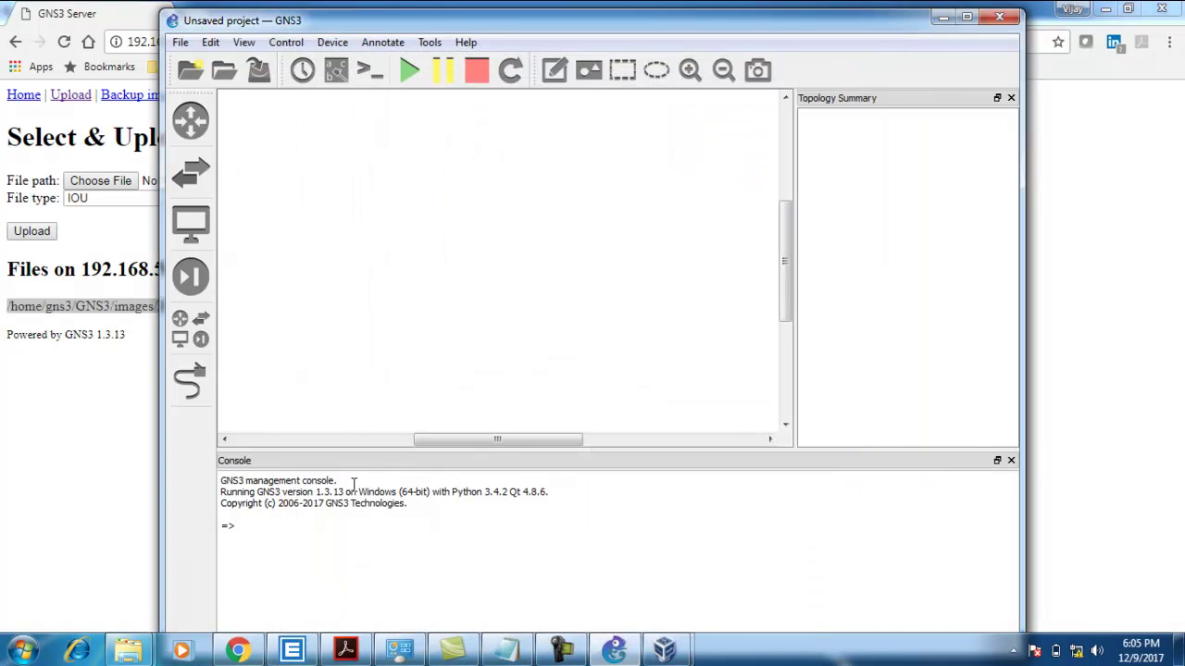
# Maximize the GNS3 window and place one L3 router in the upper middle of the workspace.
pyautogui.click(966, 17)
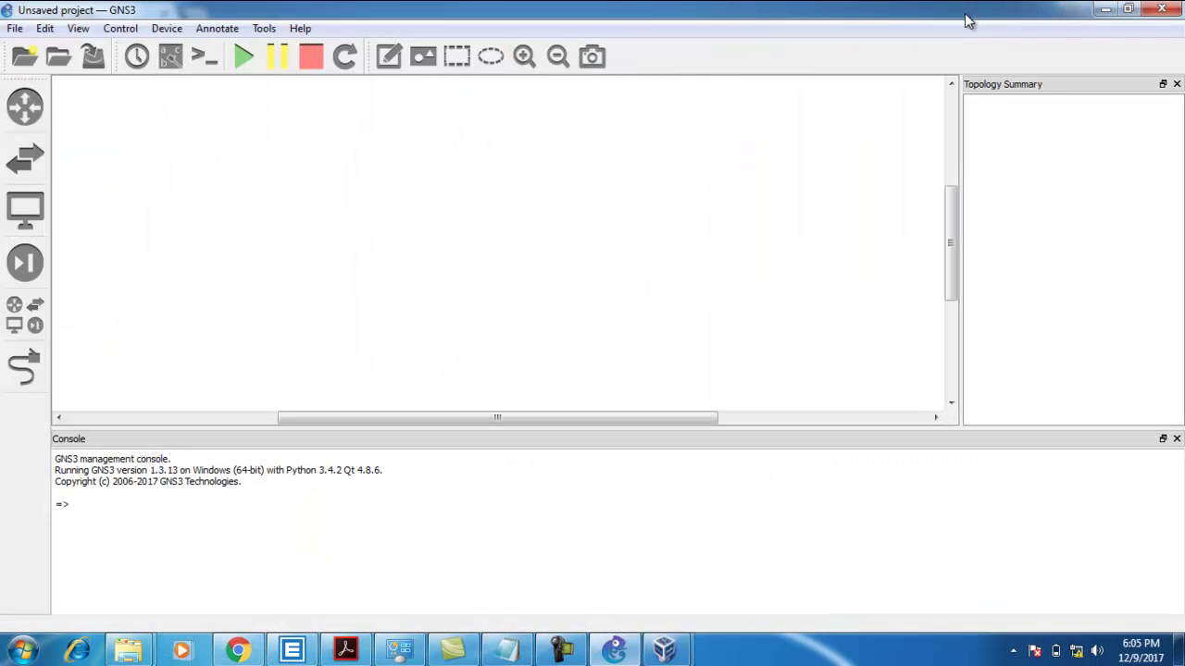
pyautogui.click(25, 316)
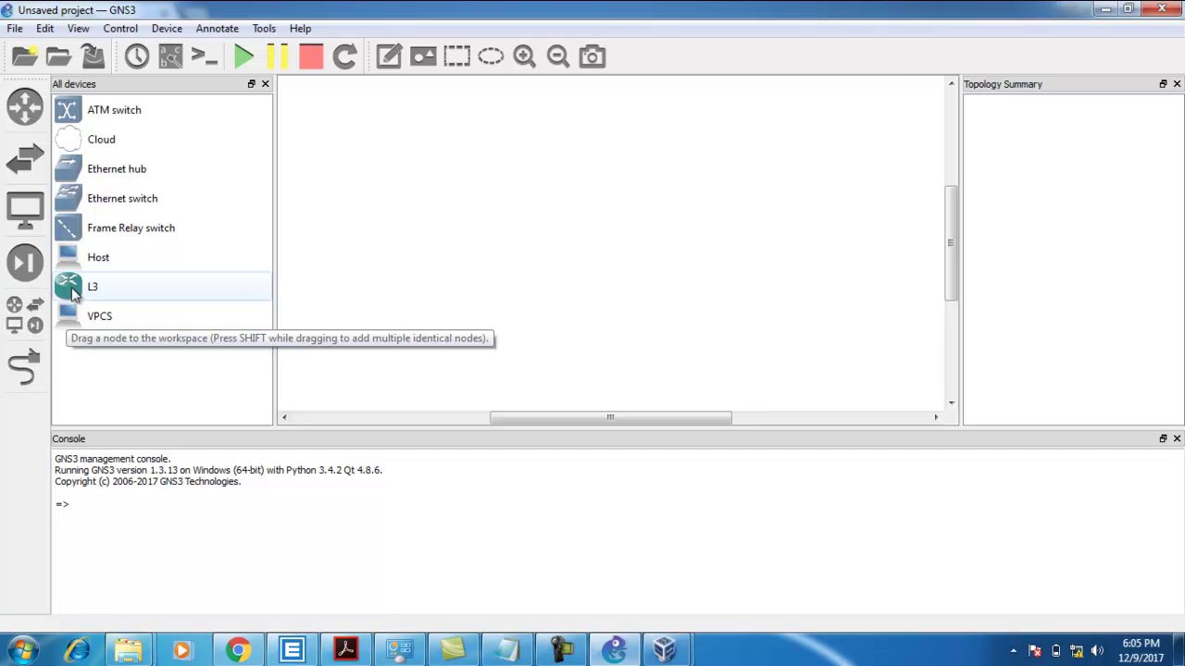
pyautogui.moveTo(74, 292); pyautogui.dragTo(593, 198)
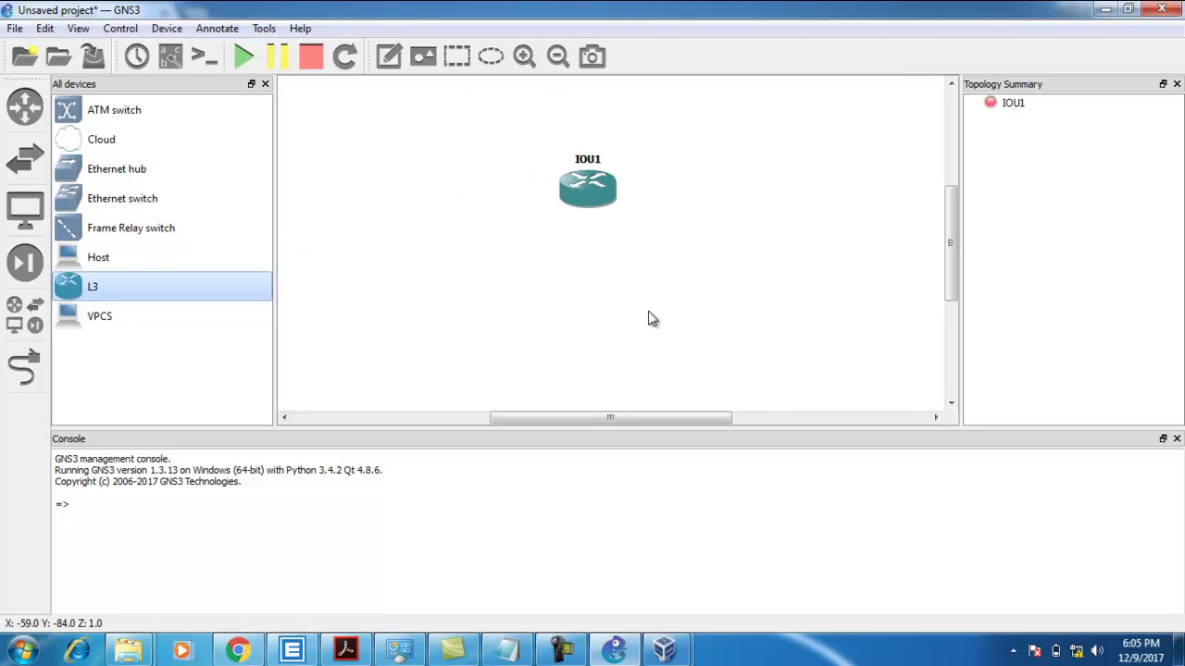
# Start all devices, view the router's boot output in its console, and minimize the console window.
pyautogui.click(241, 59)
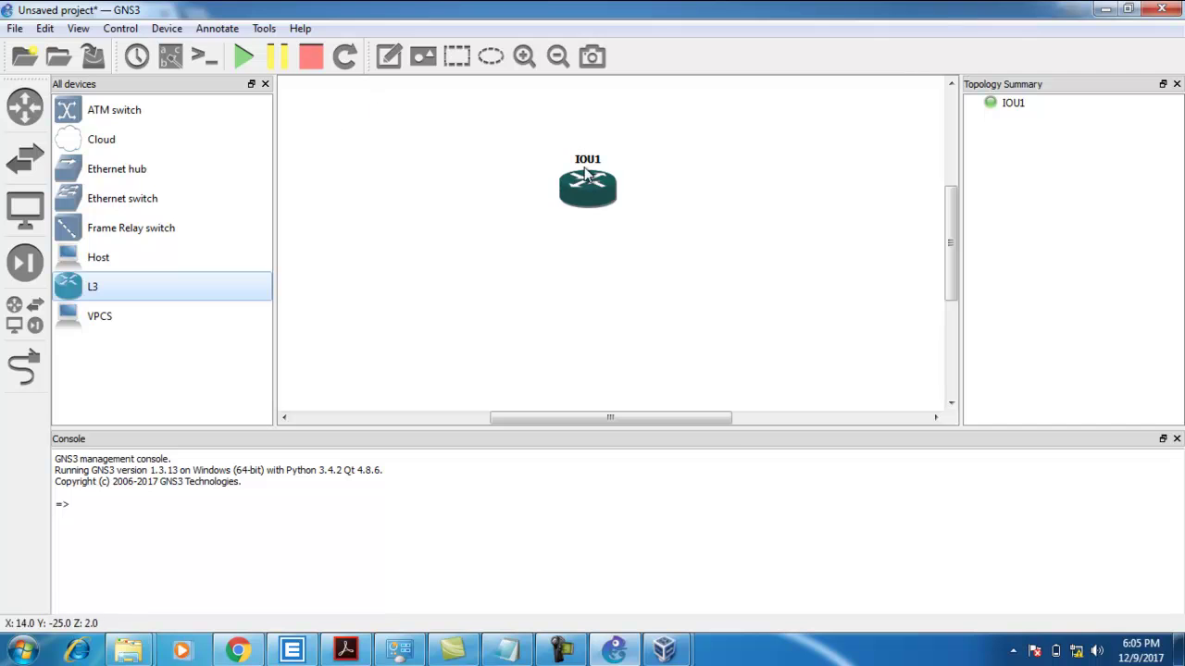
pyautogui.rightClick(593, 201)
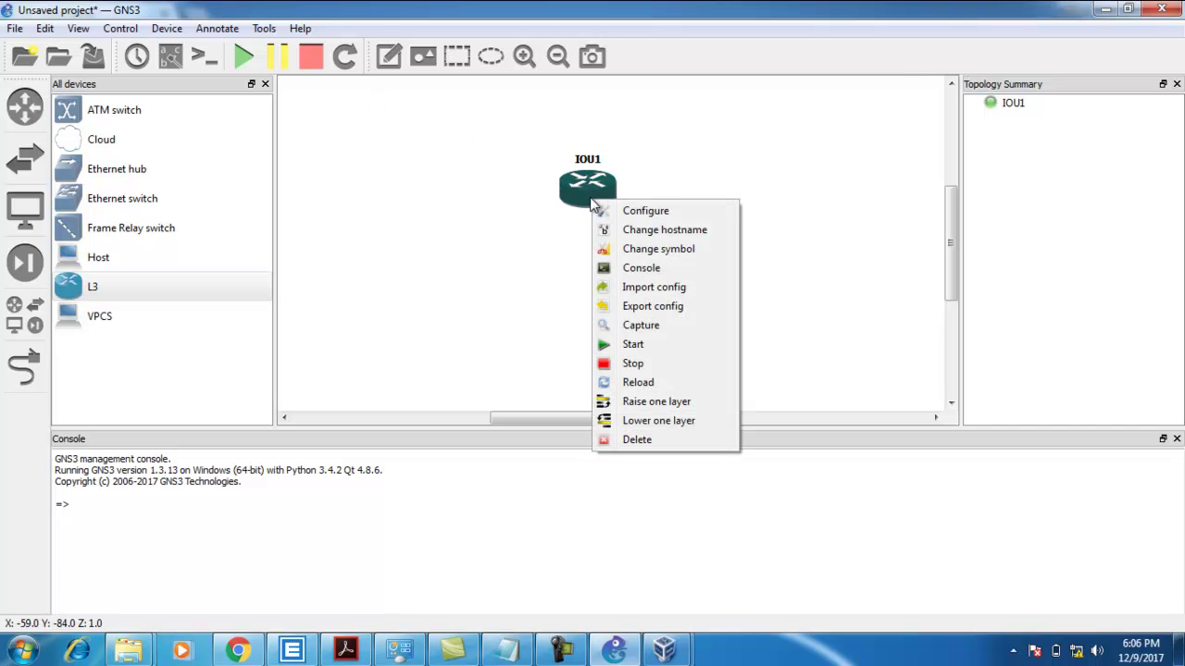
pyautogui.click(637, 267)
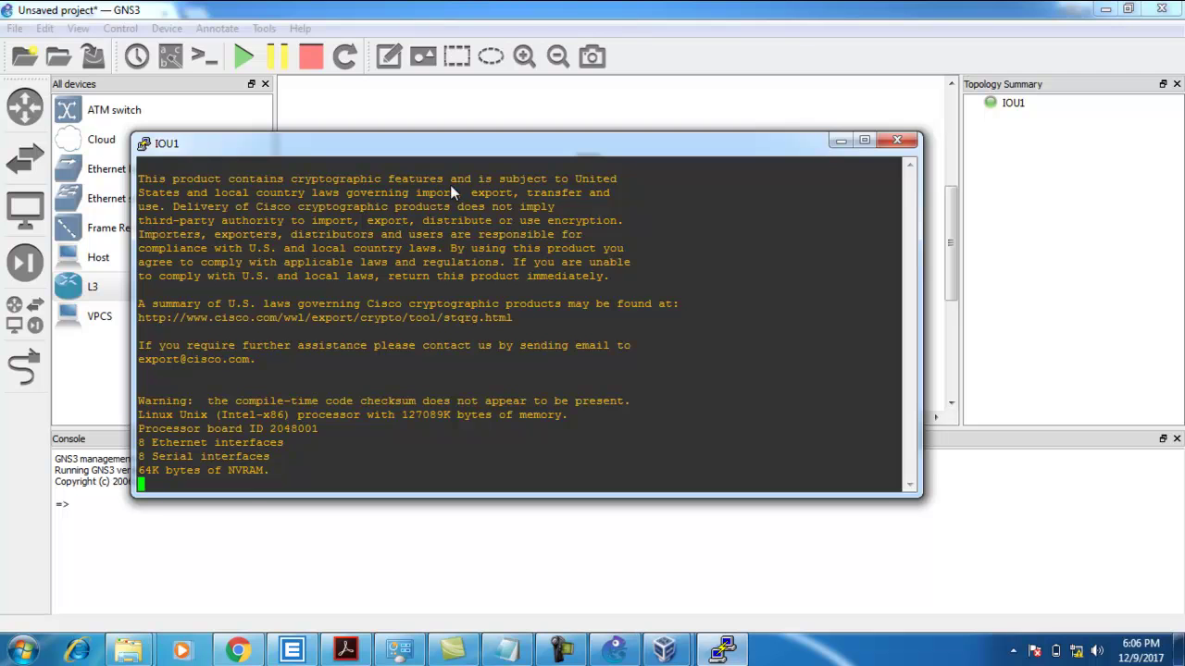
pyautogui.click(838, 140)
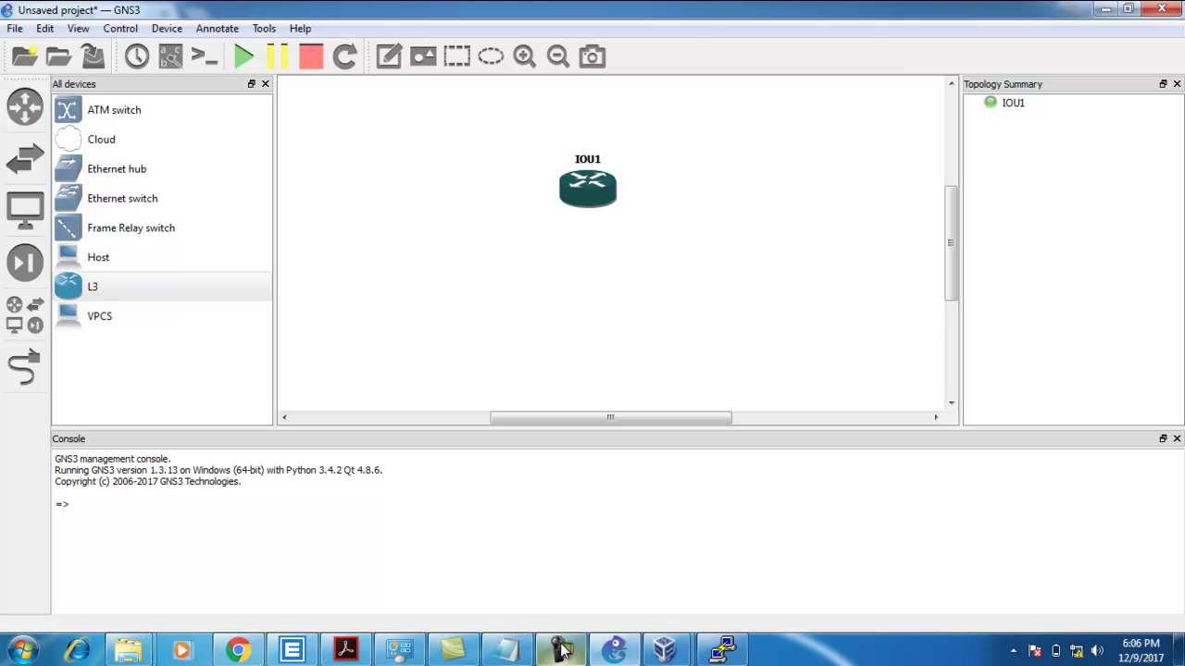
pyautogui.moveTo(563, 649)
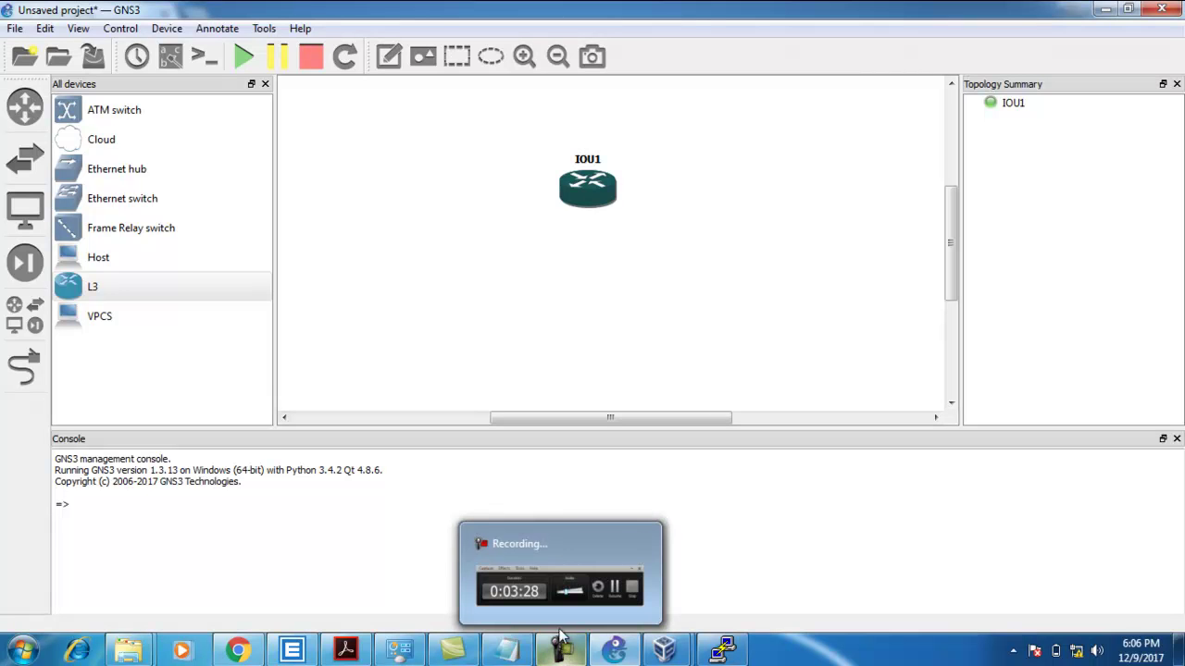
pyautogui.click(567, 537)
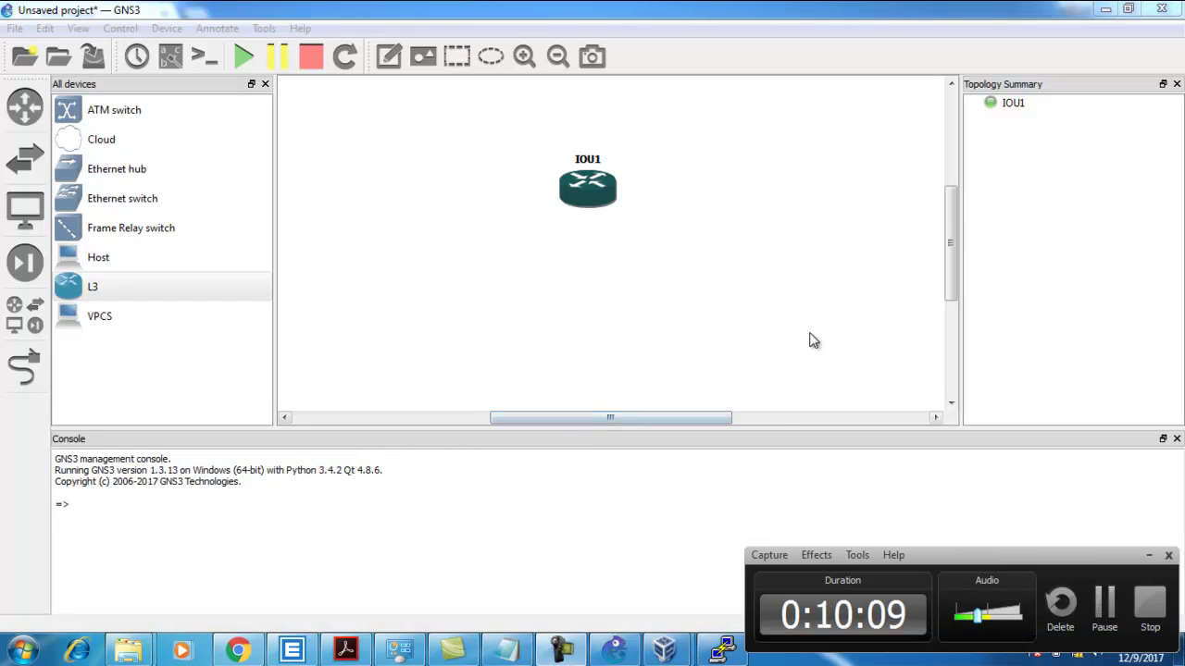